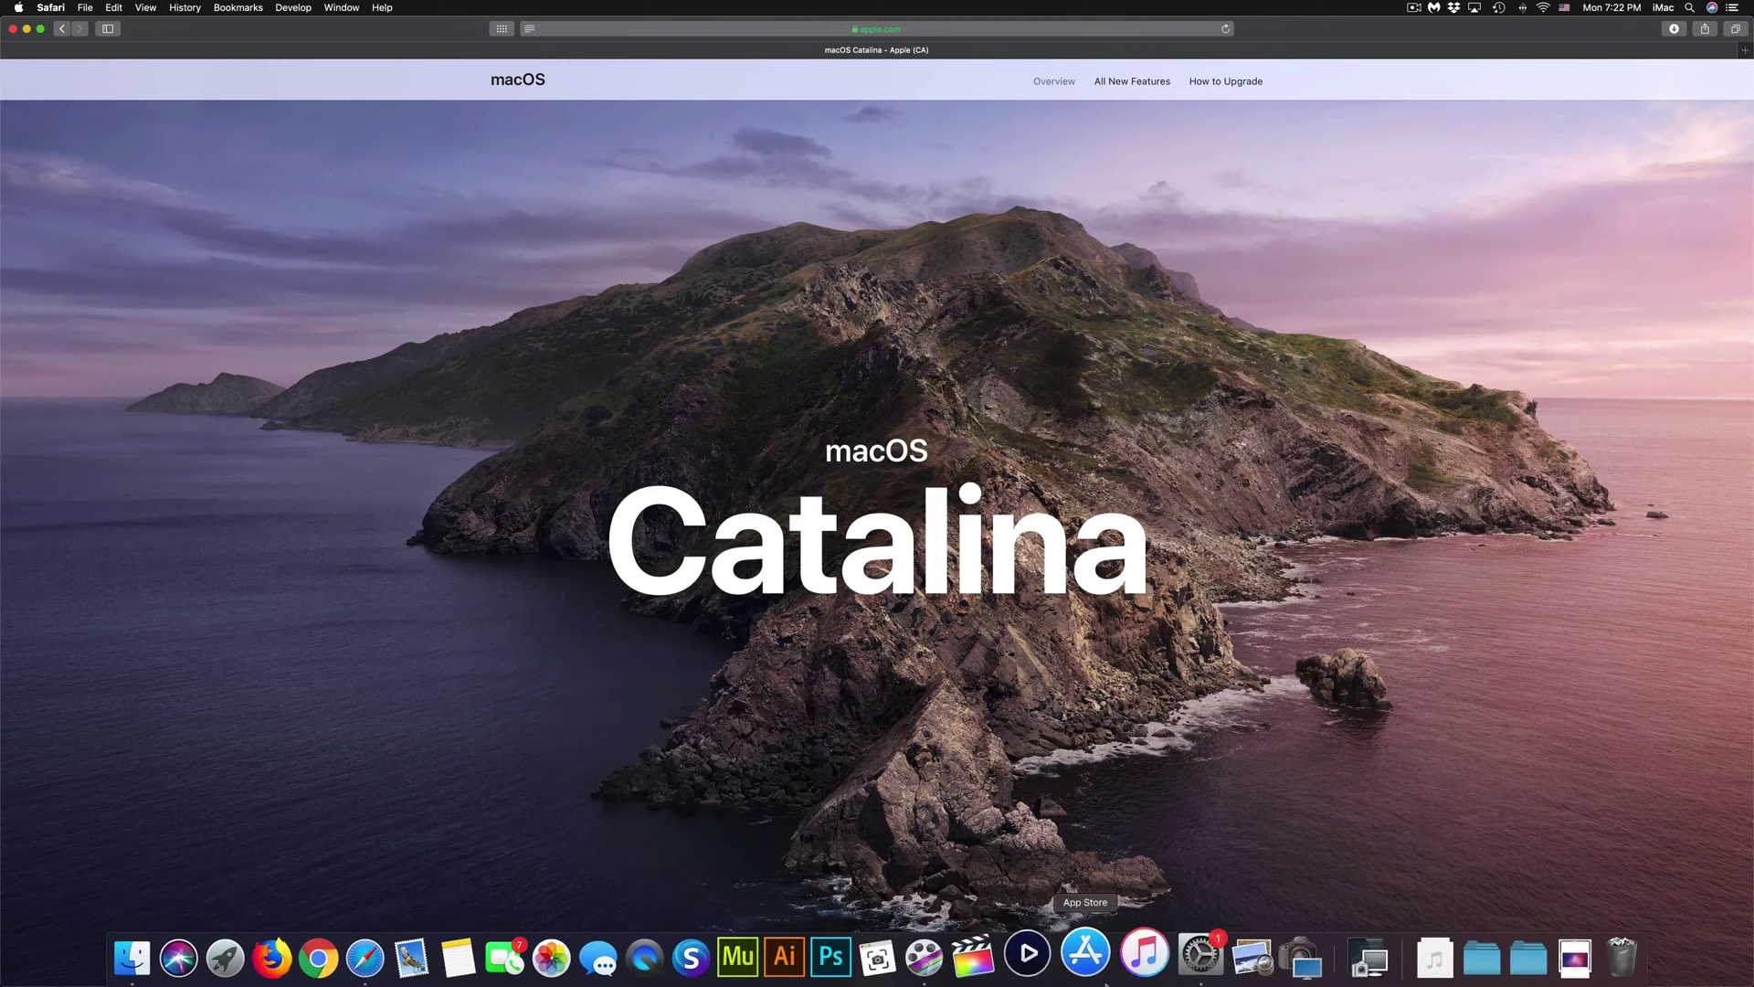
Review the Time Machine backup in progress, then return to the full preferences pane list.
click(1181, 979)
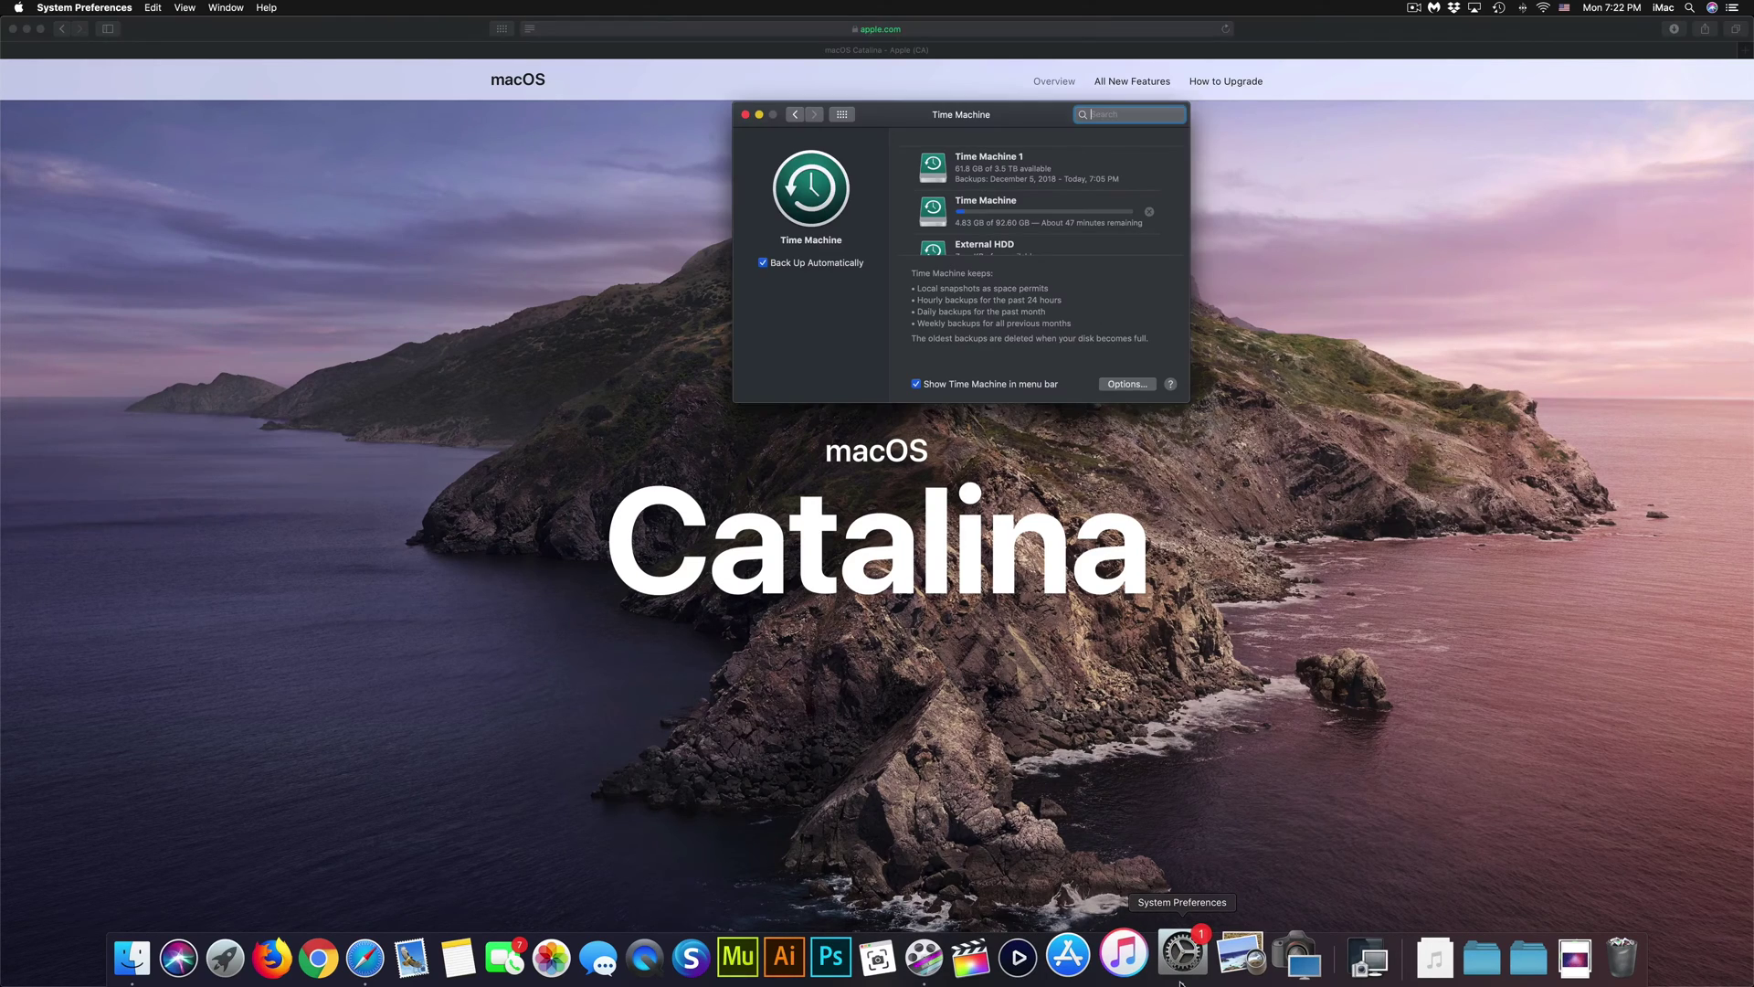
drag(972, 117, 932, 251)
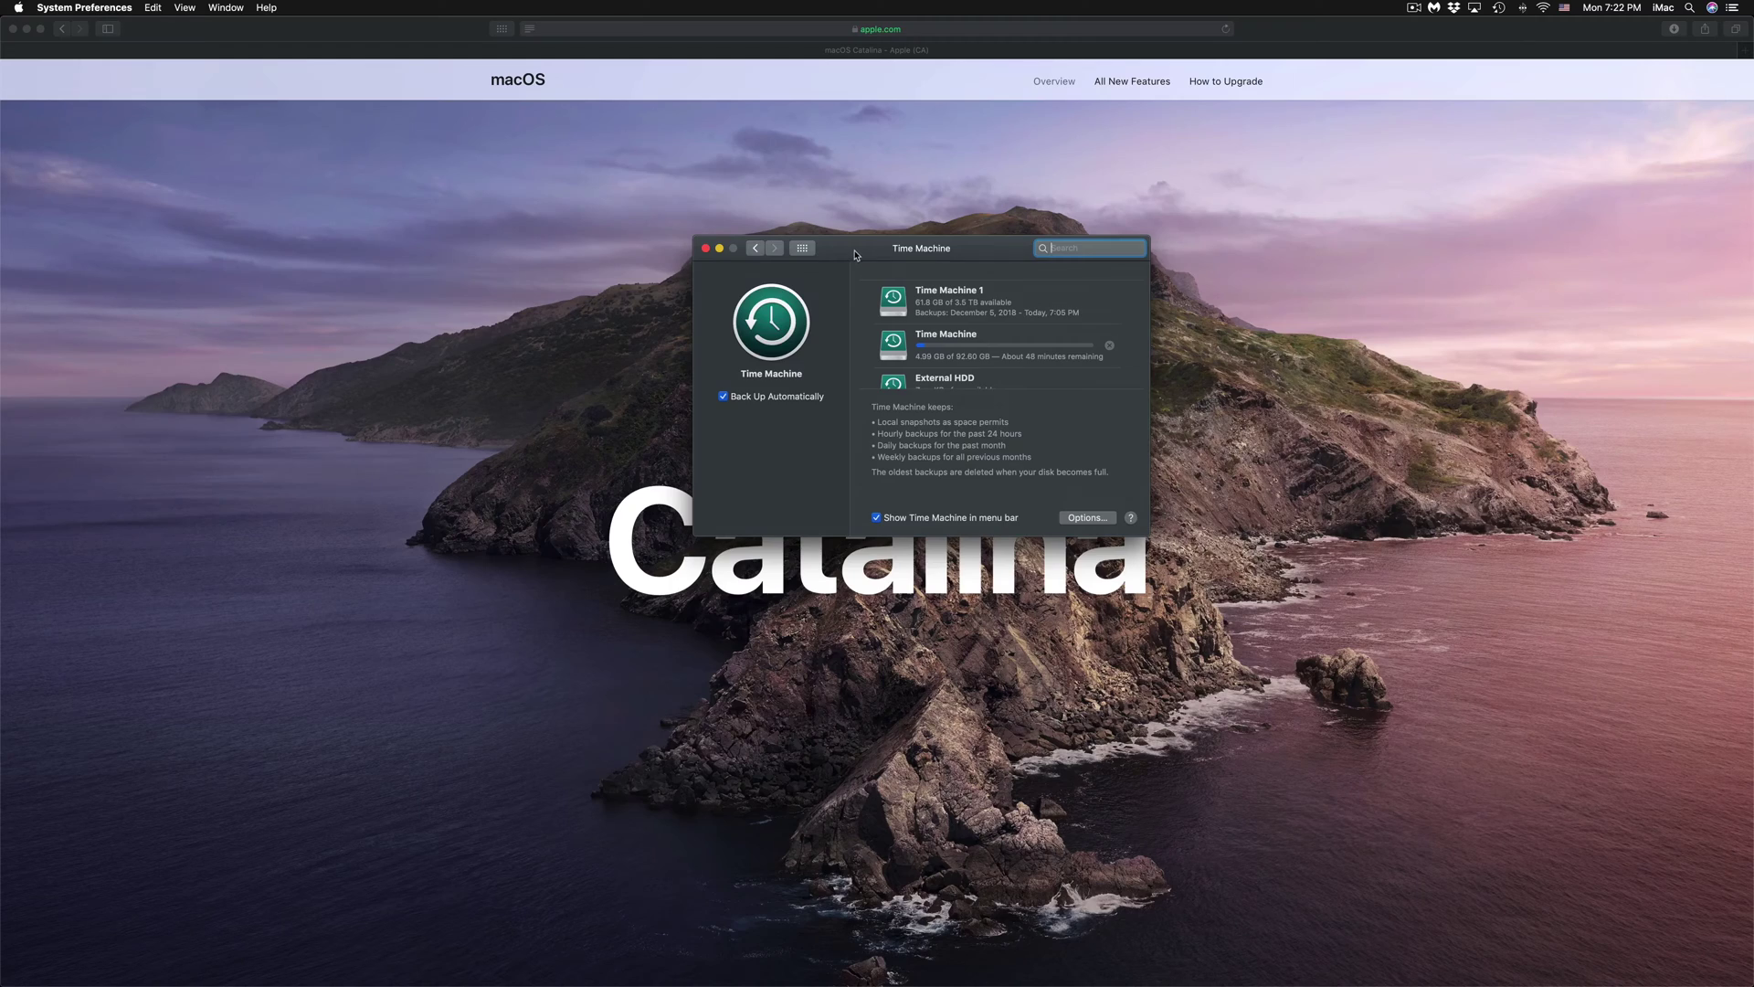
drag(857, 258, 822, 273)
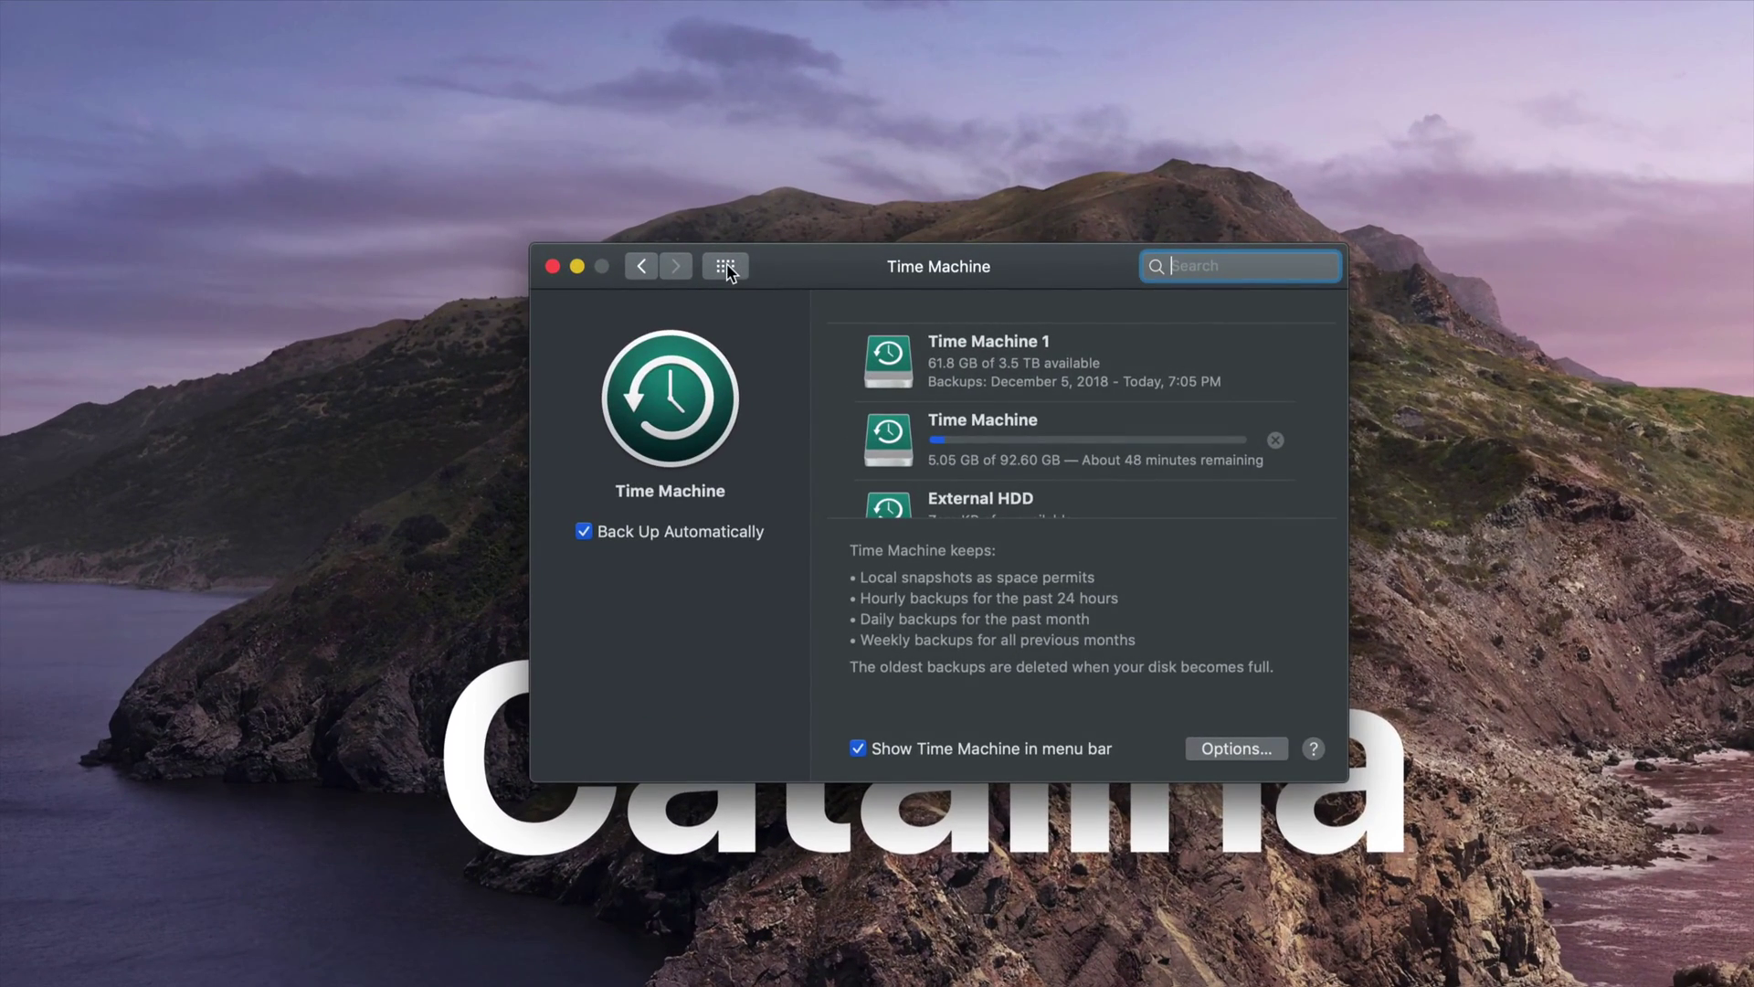
click(729, 269)
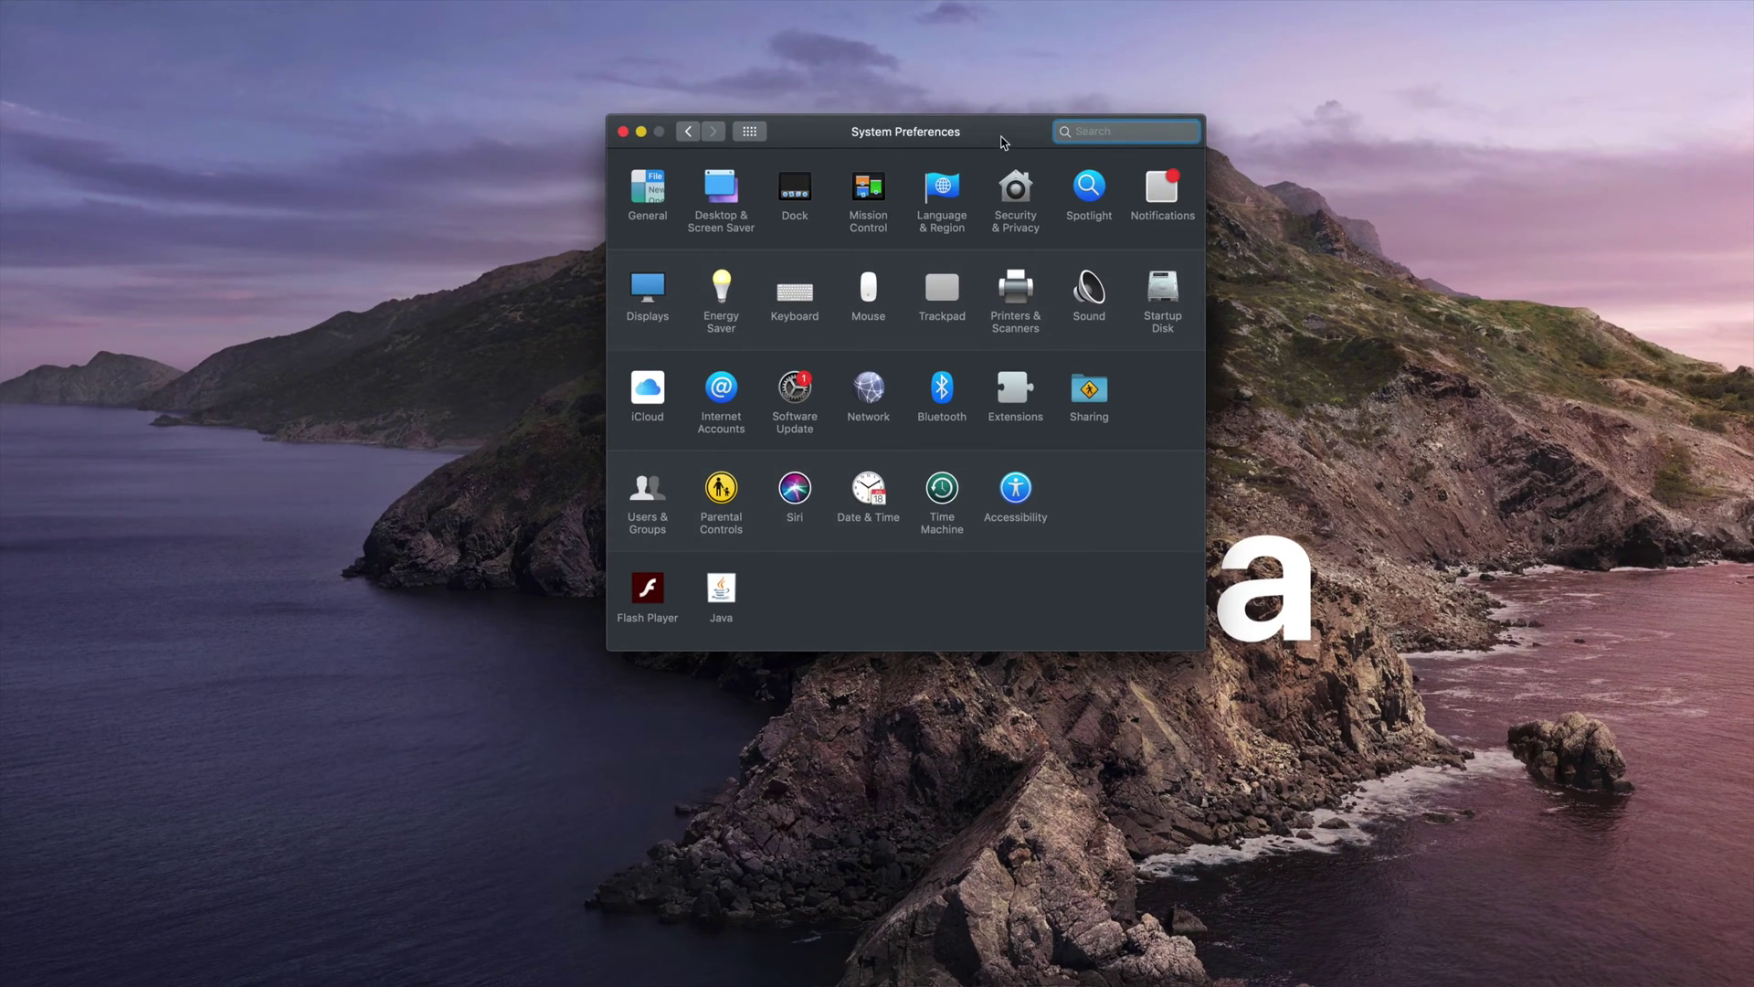
drag(1001, 142, 893, 226)
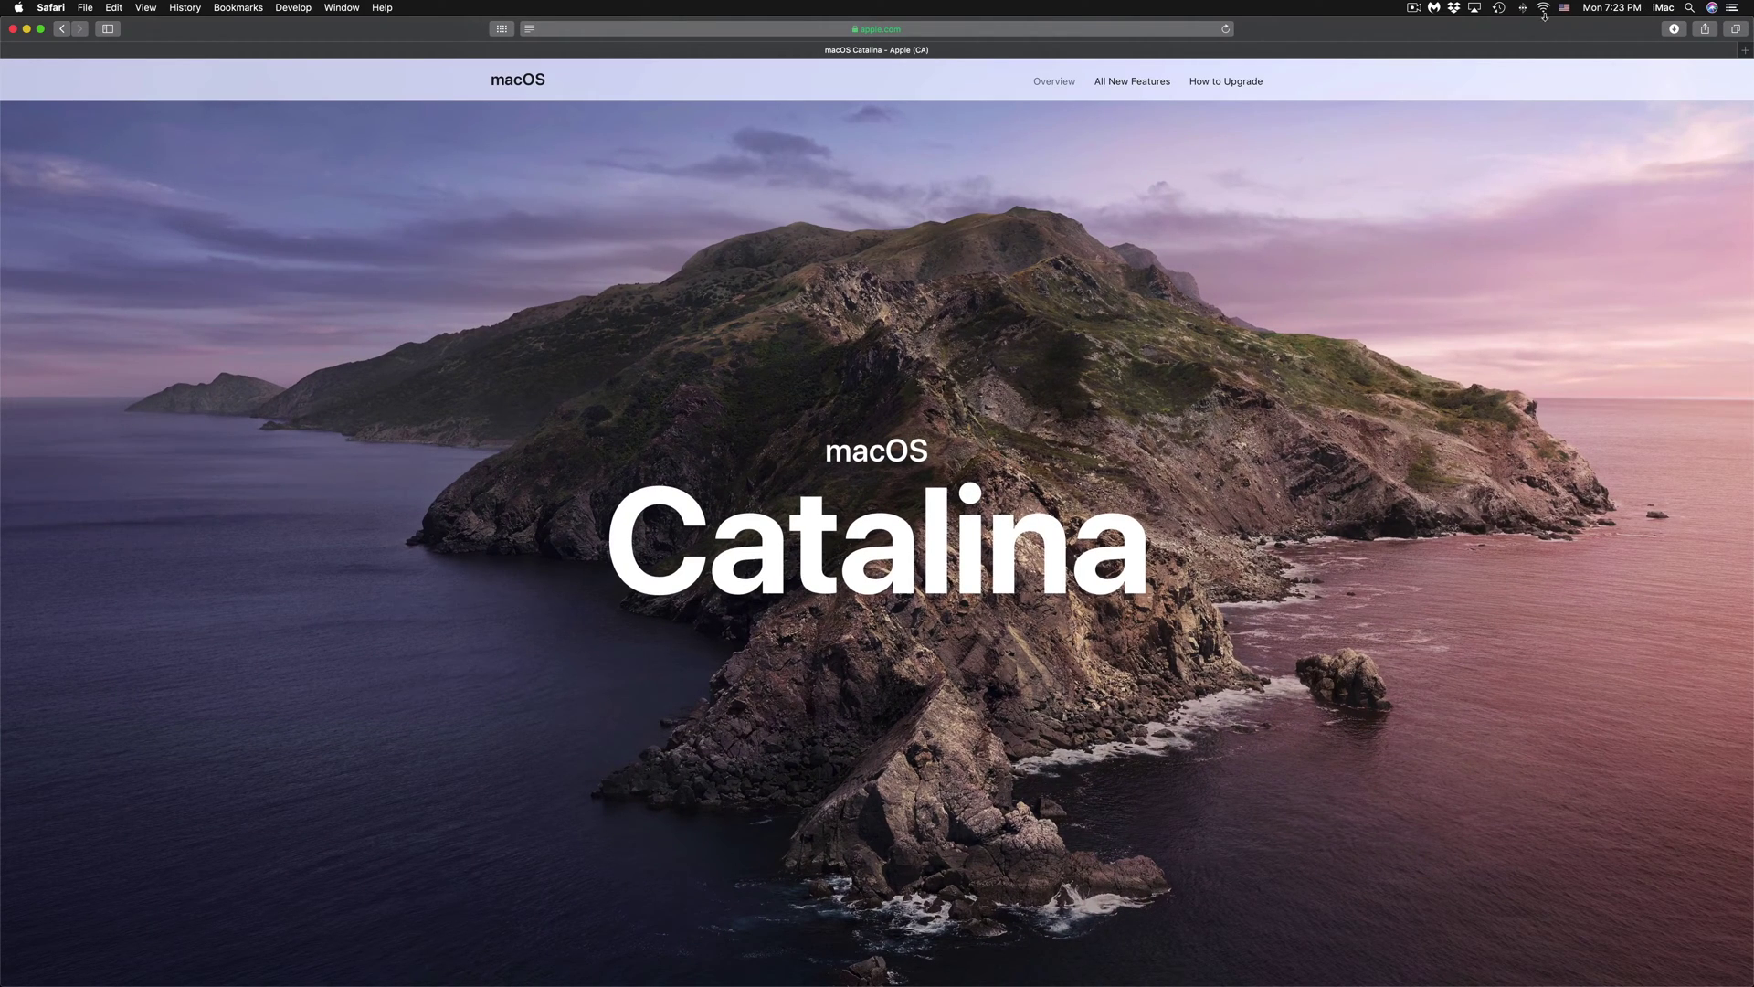
click(1500, 8)
click(1519, 85)
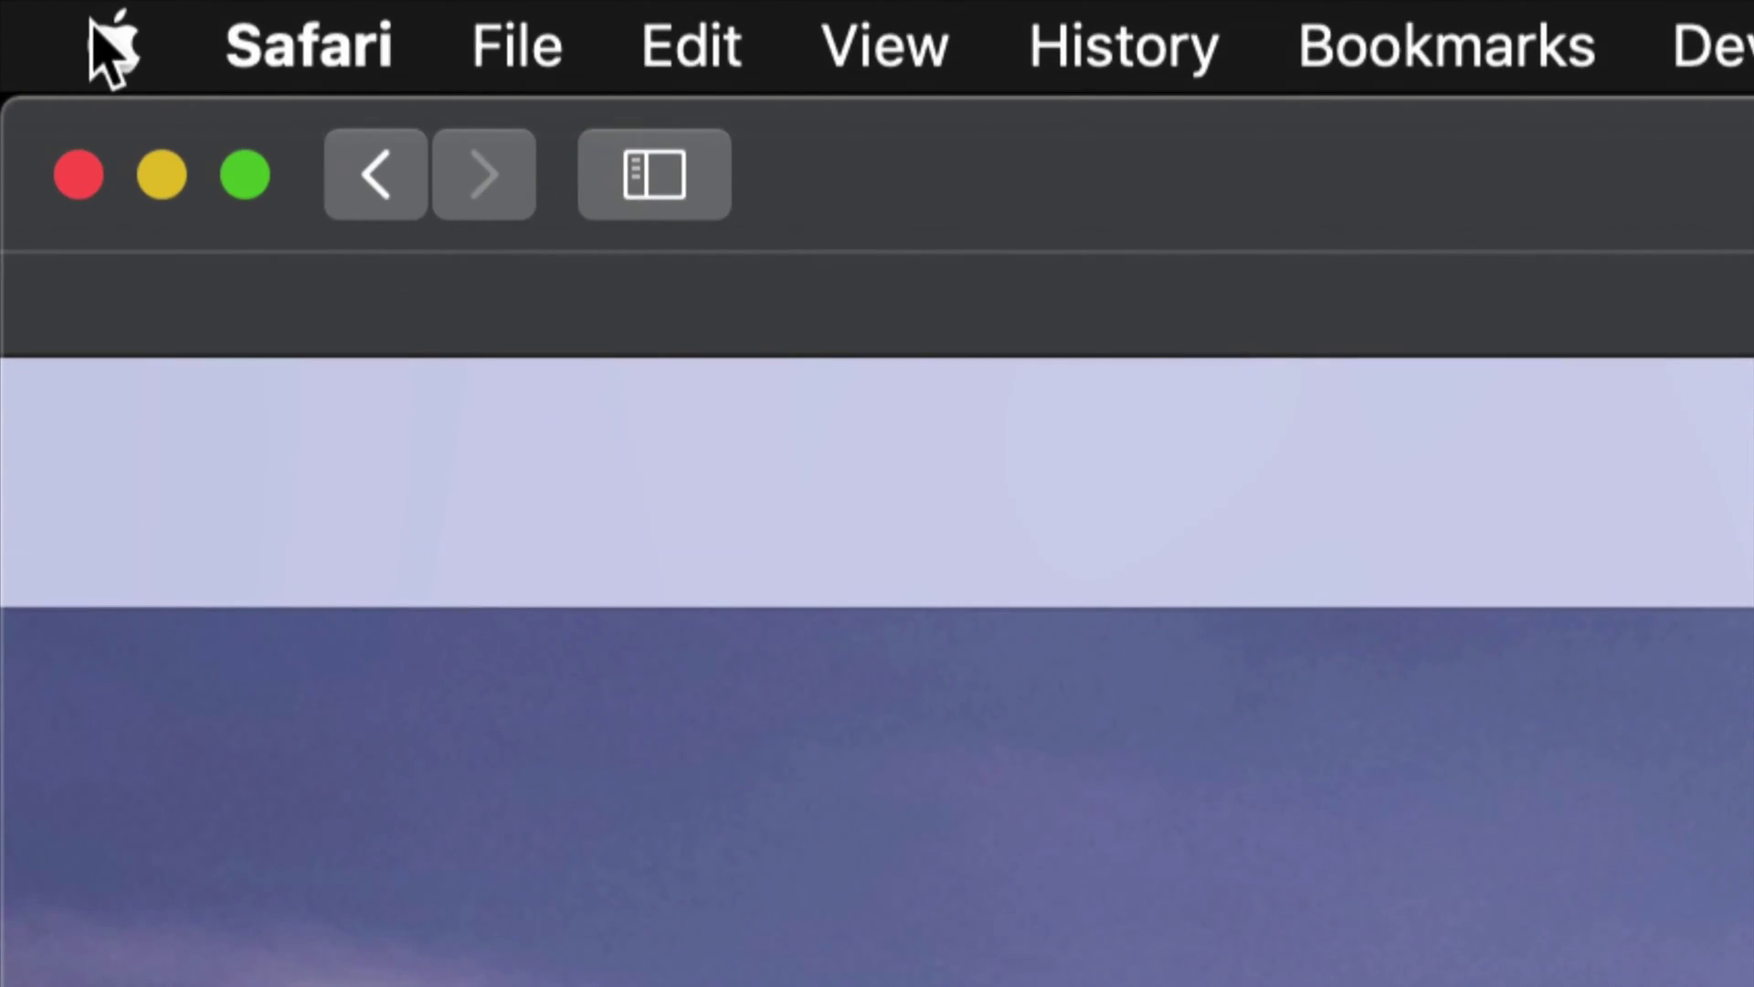
Launch System Preferences from the Apple menu and have Software Update check for updates.
click(63, 27)
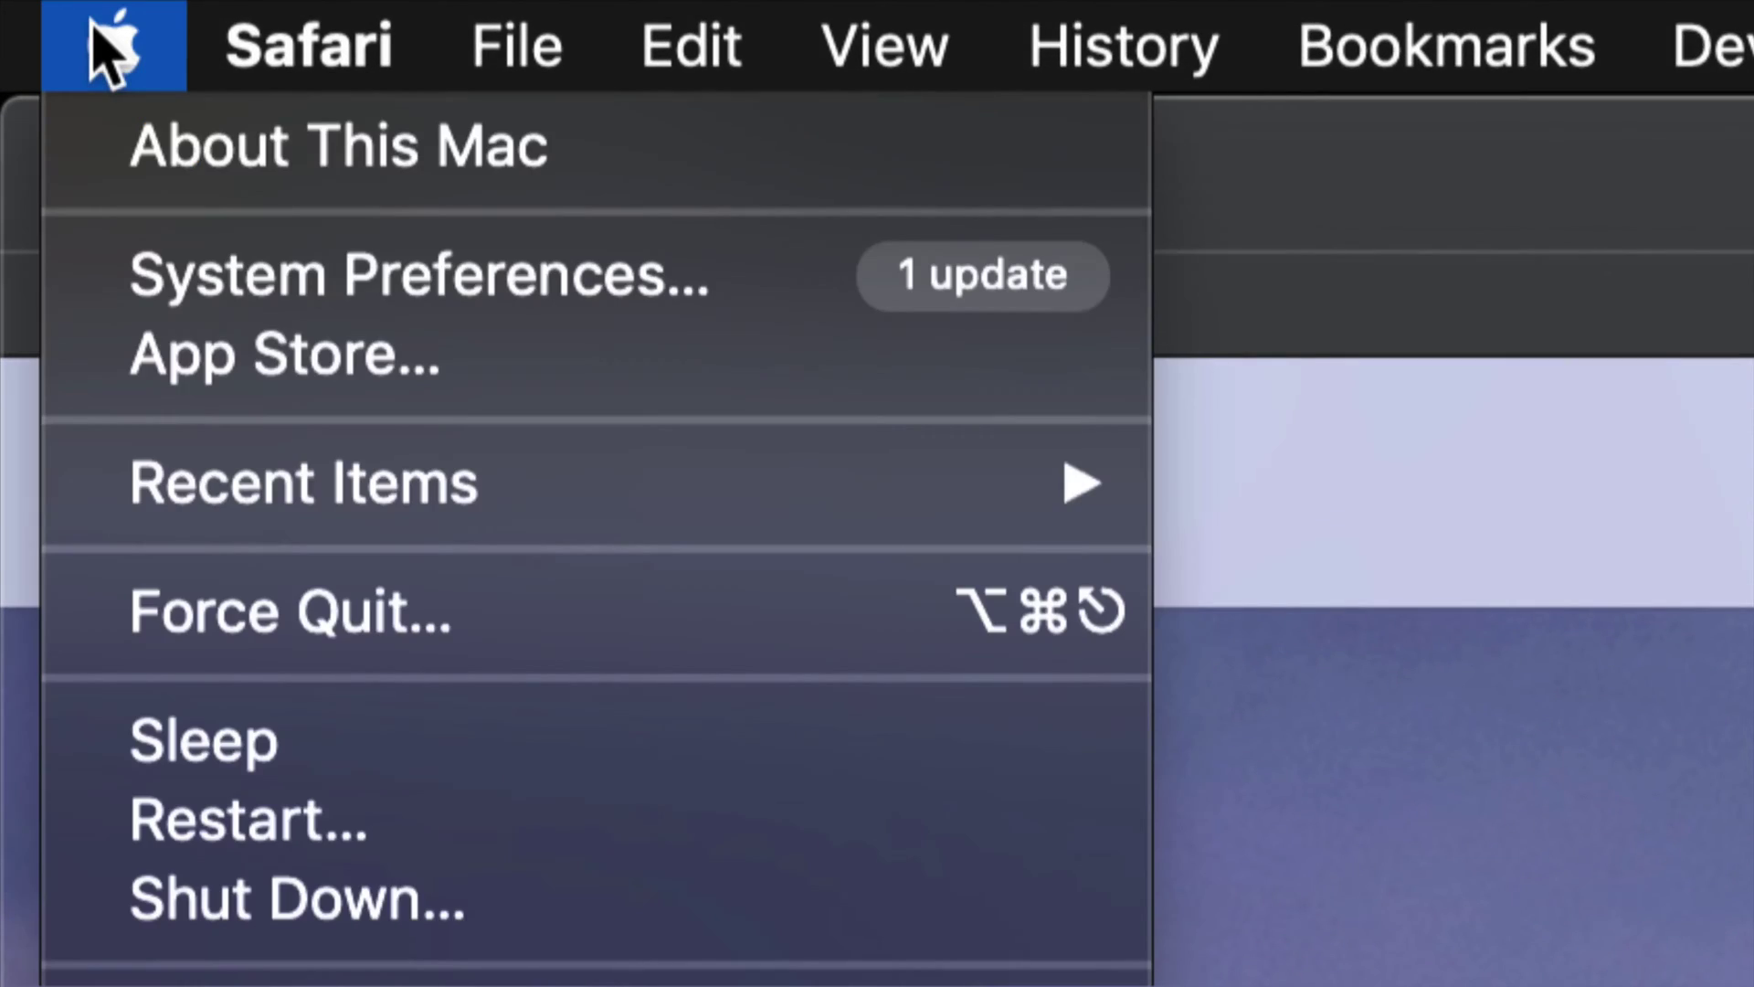
click(426, 293)
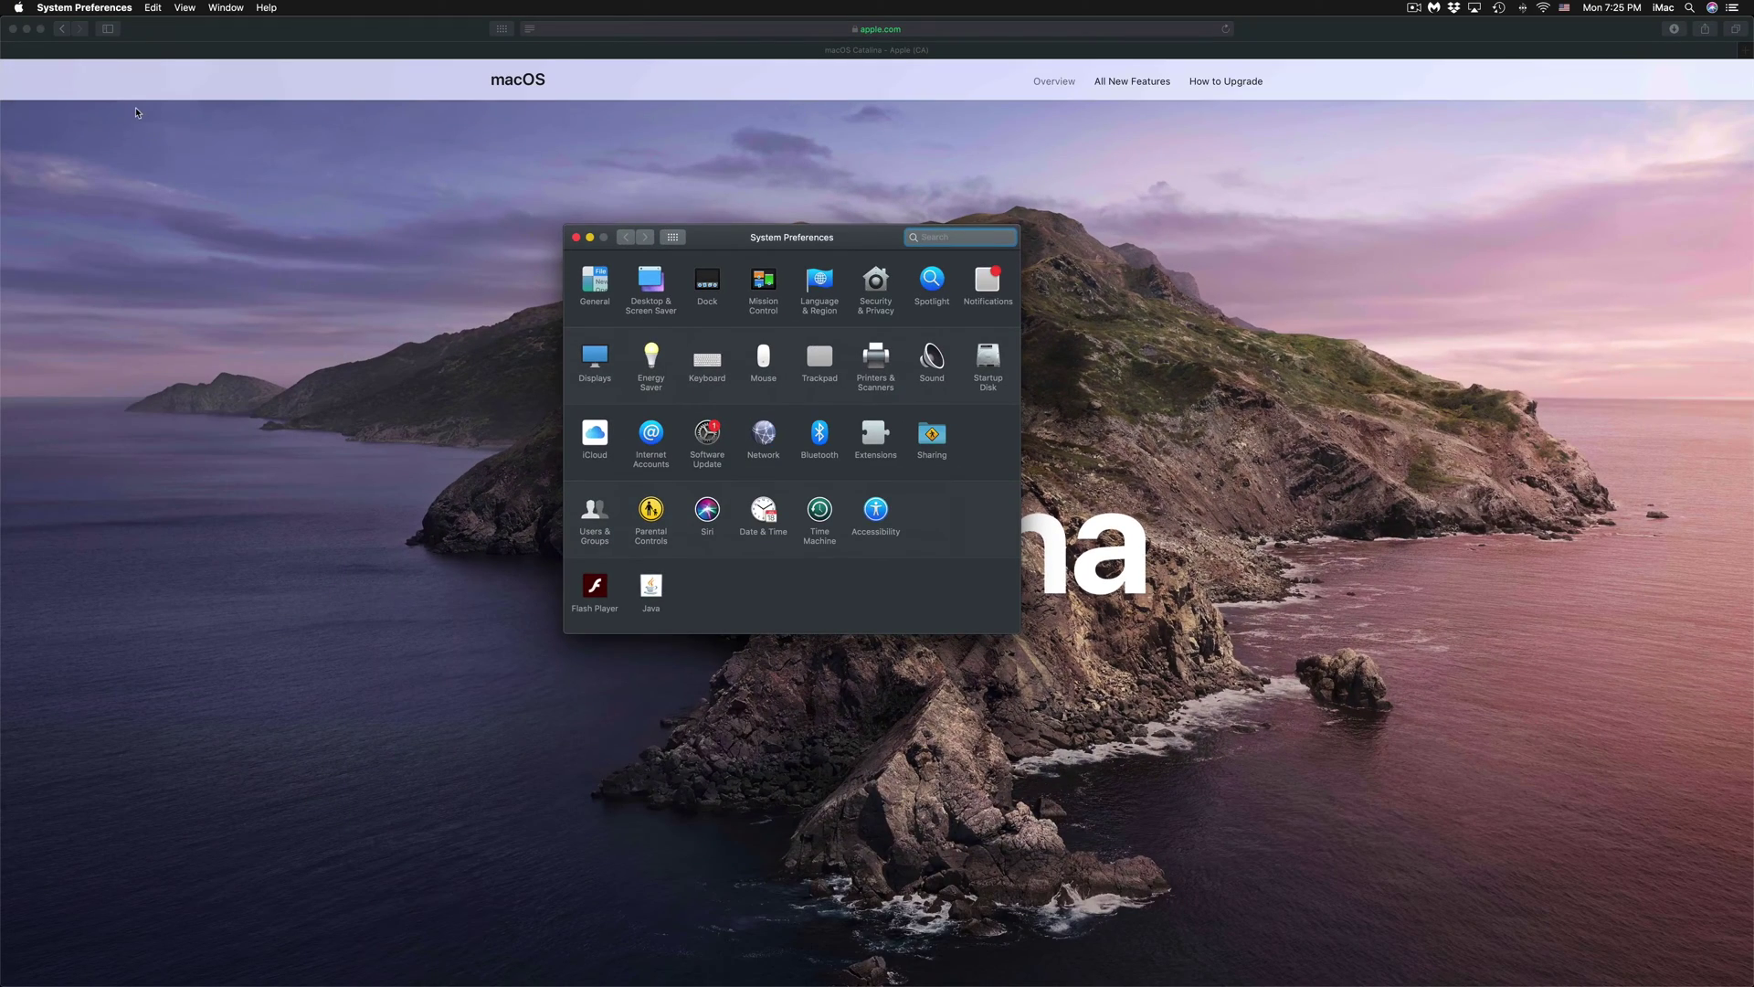
click(20, 6)
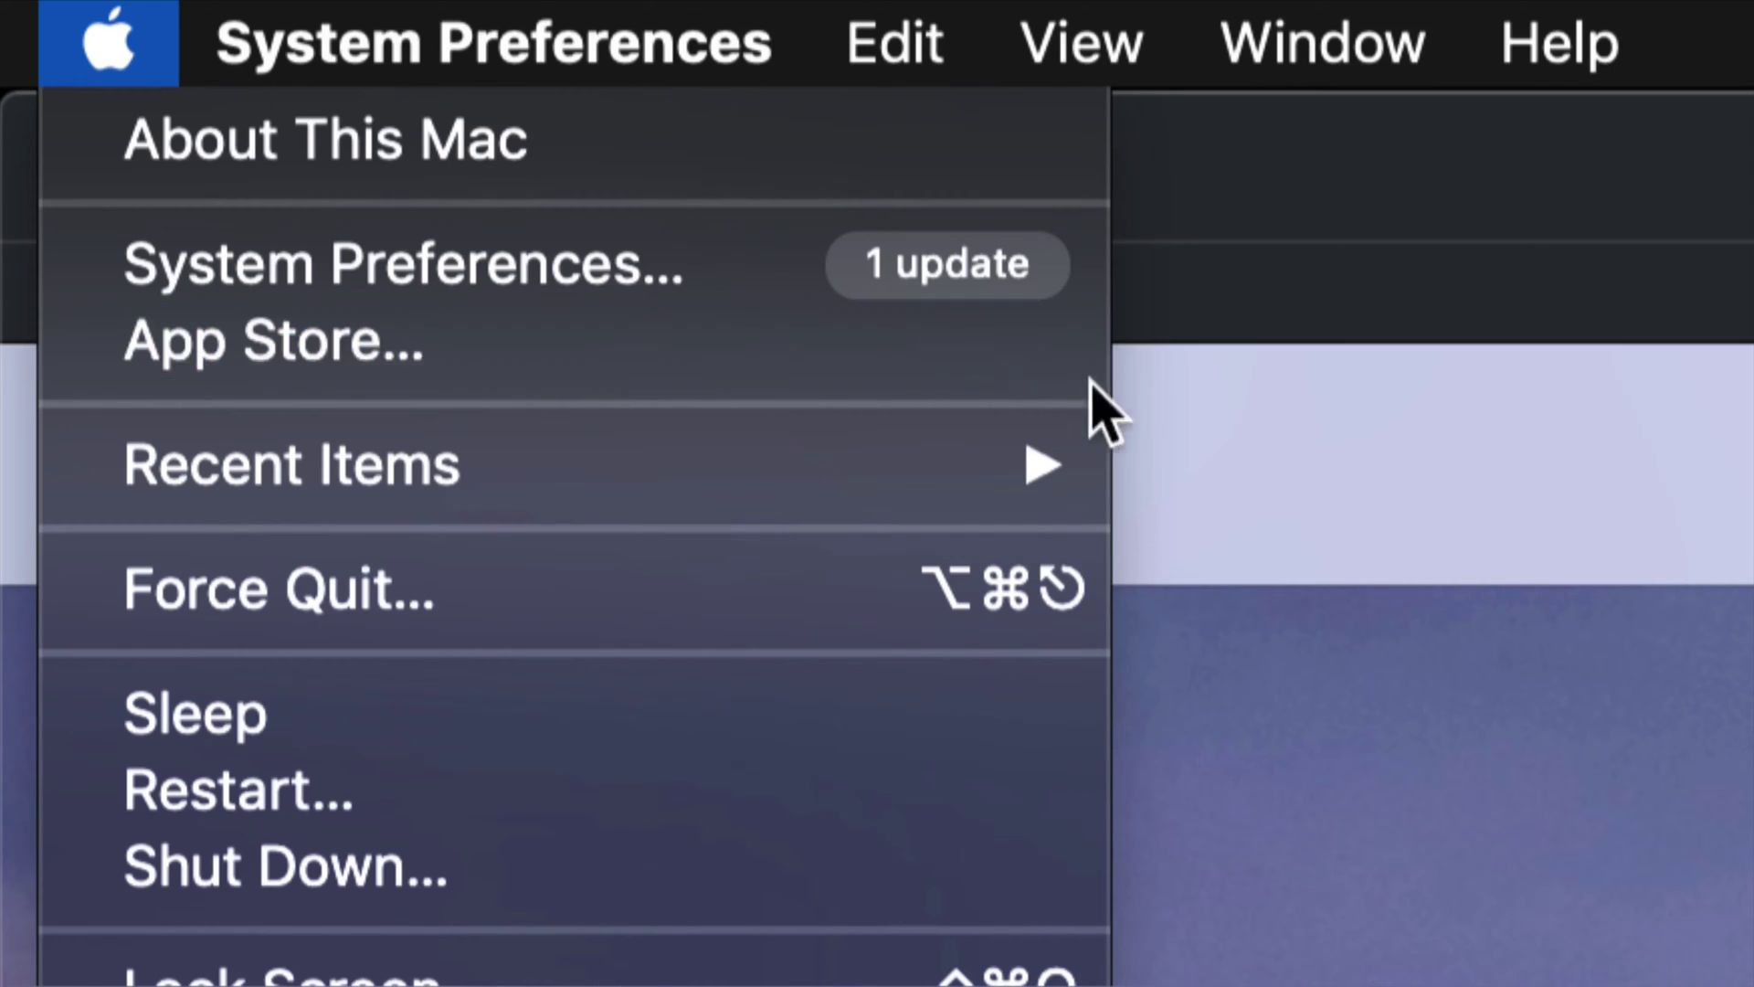
click(780, 290)
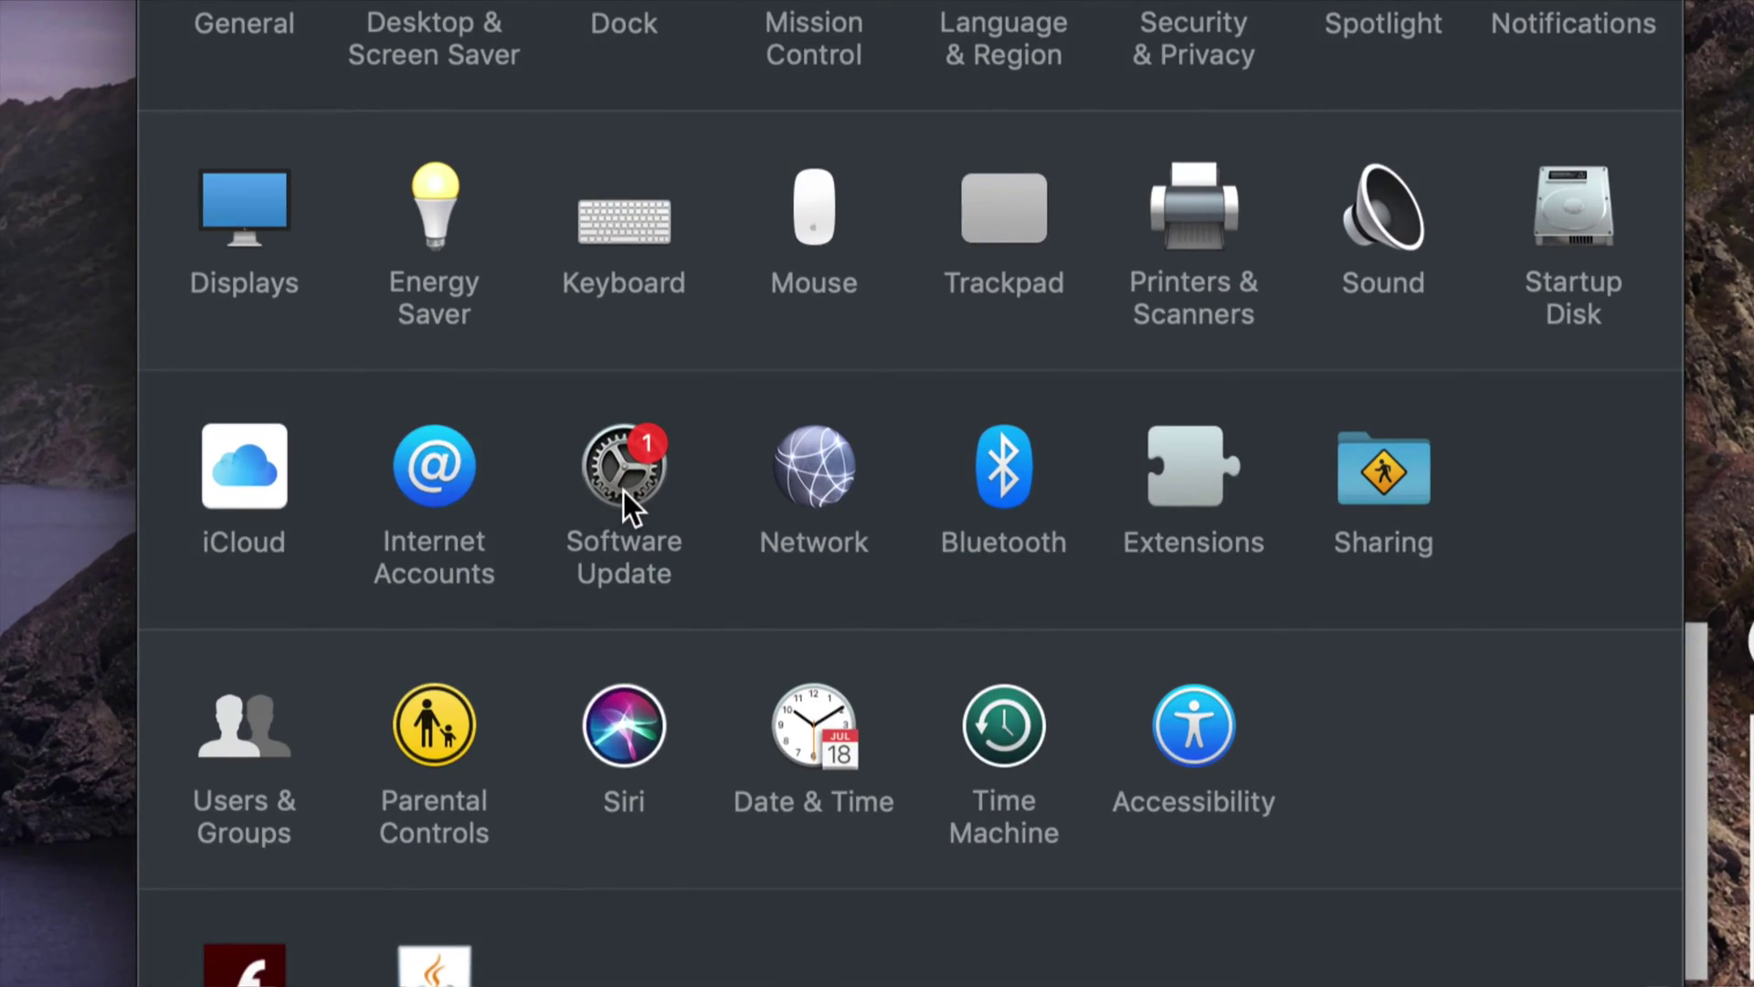
click(624, 491)
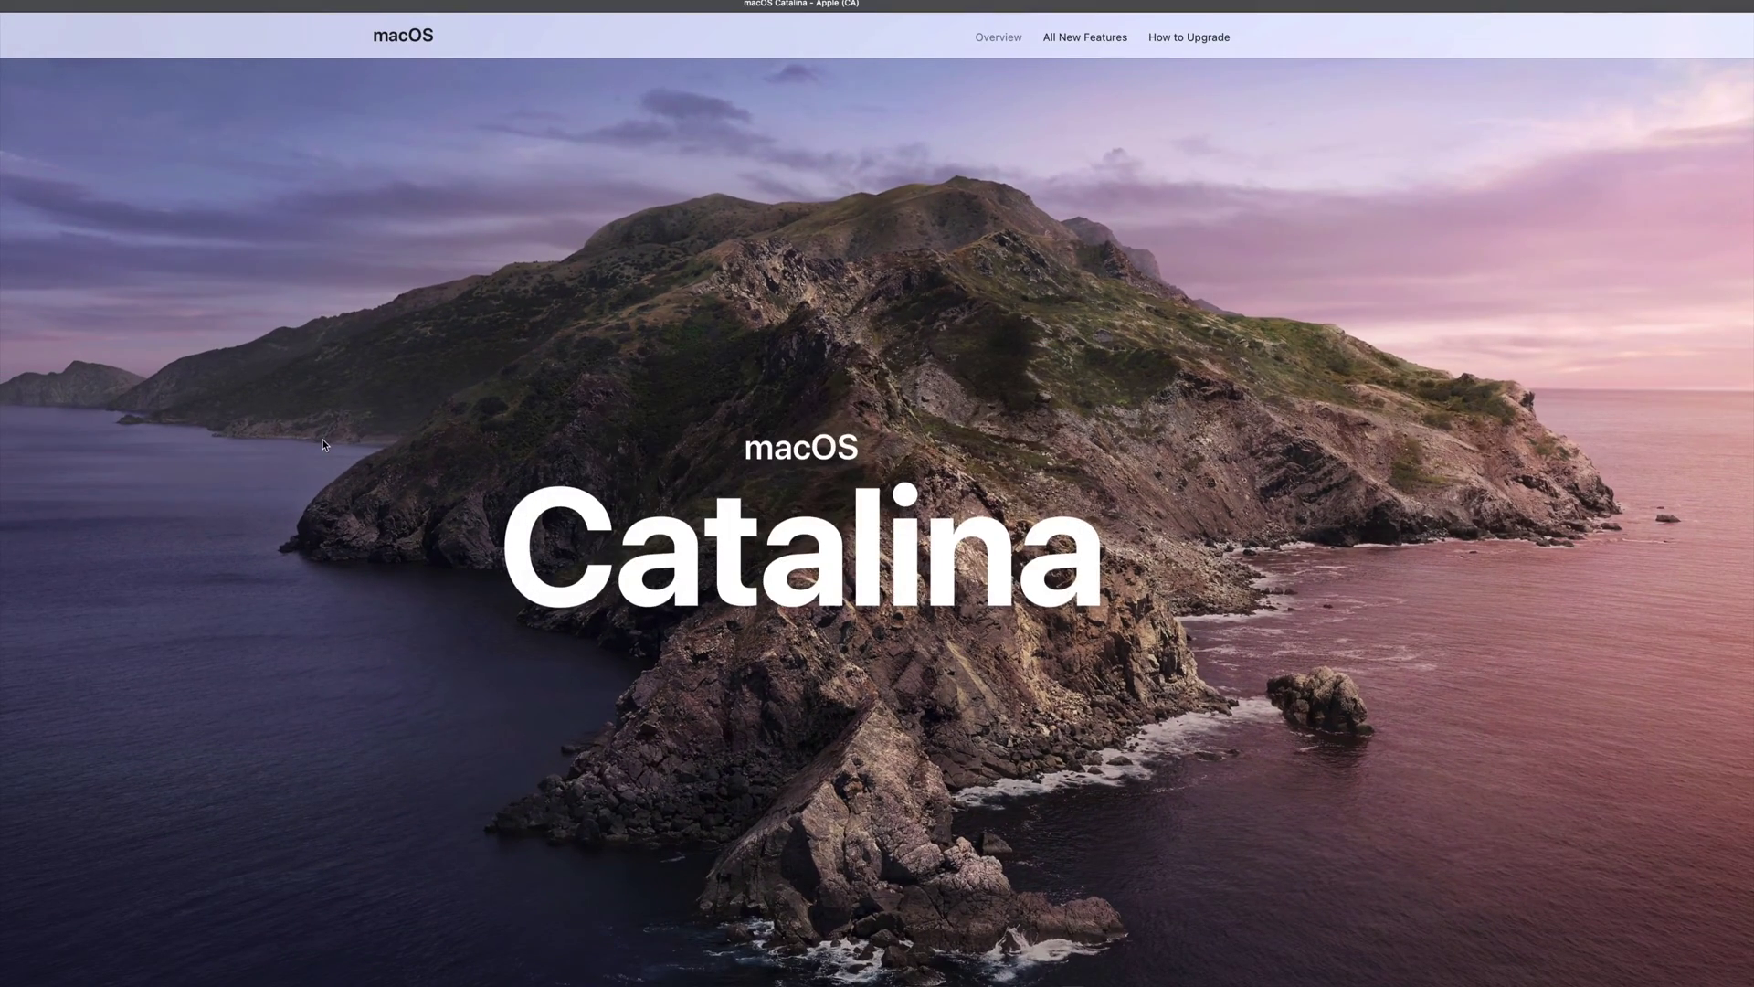
scroll(732, 486, down, 5)
scroll(732, 486, down, 10)
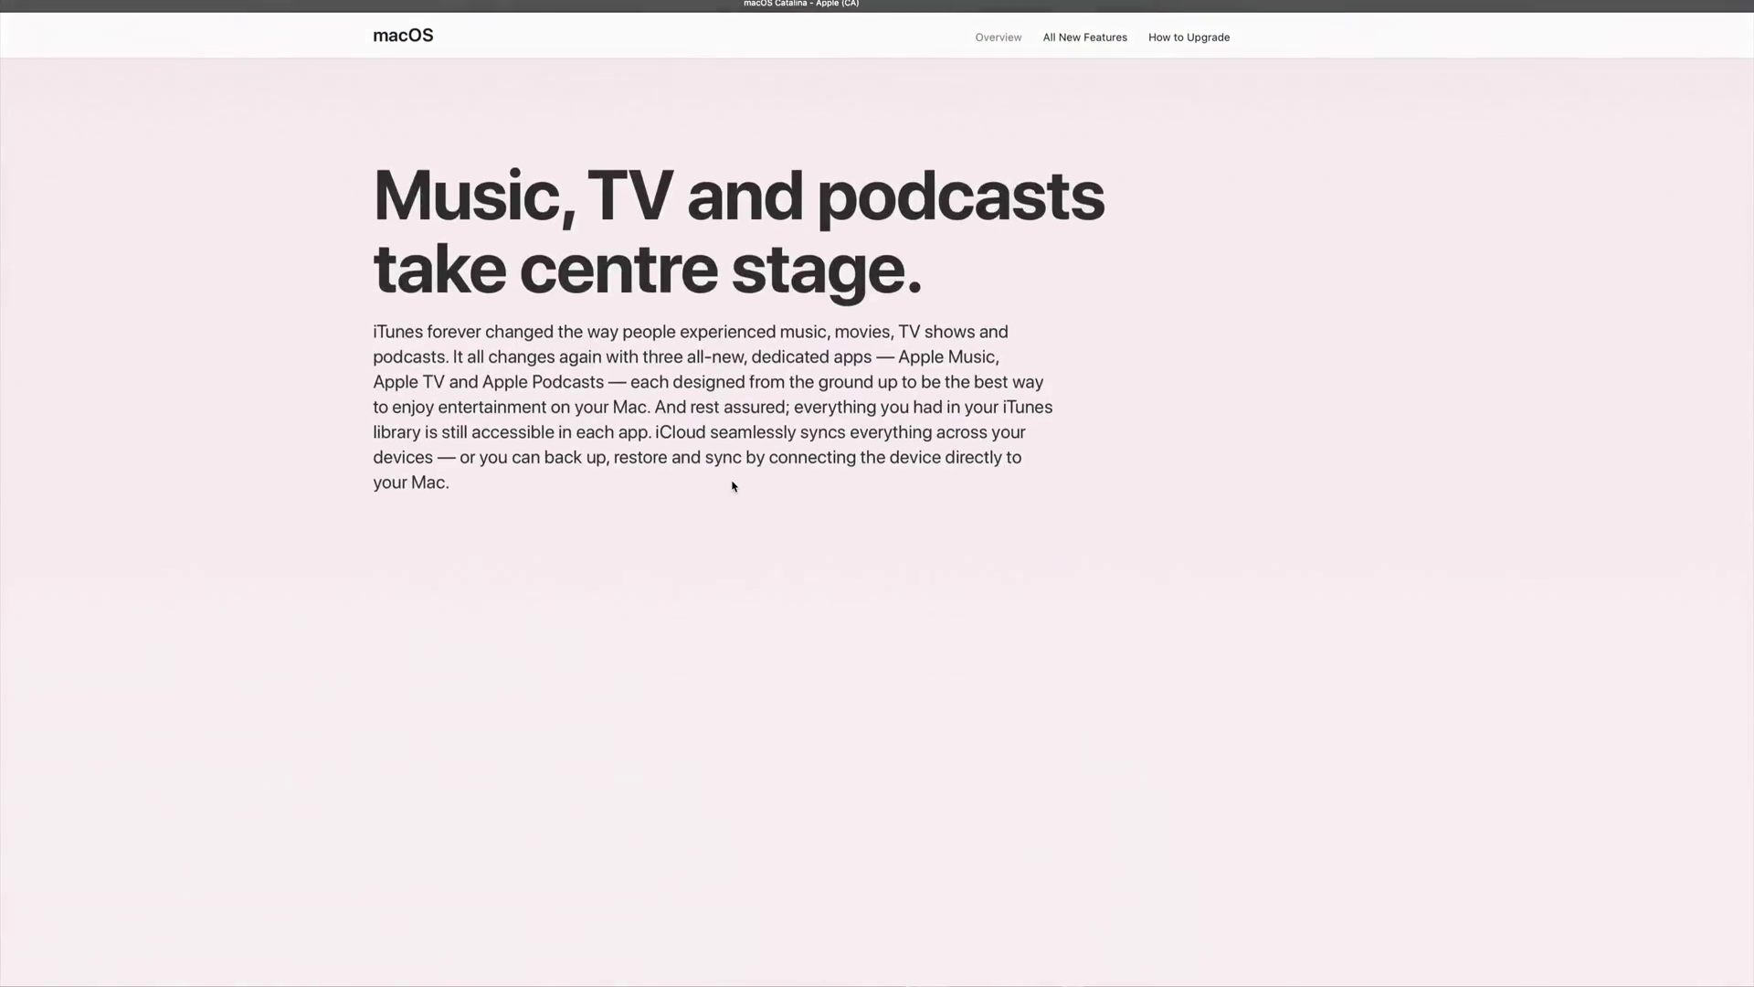
scroll(732, 485, down, 10)
scroll(733, 486, down, 5)
scroll(732, 486, down, 10)
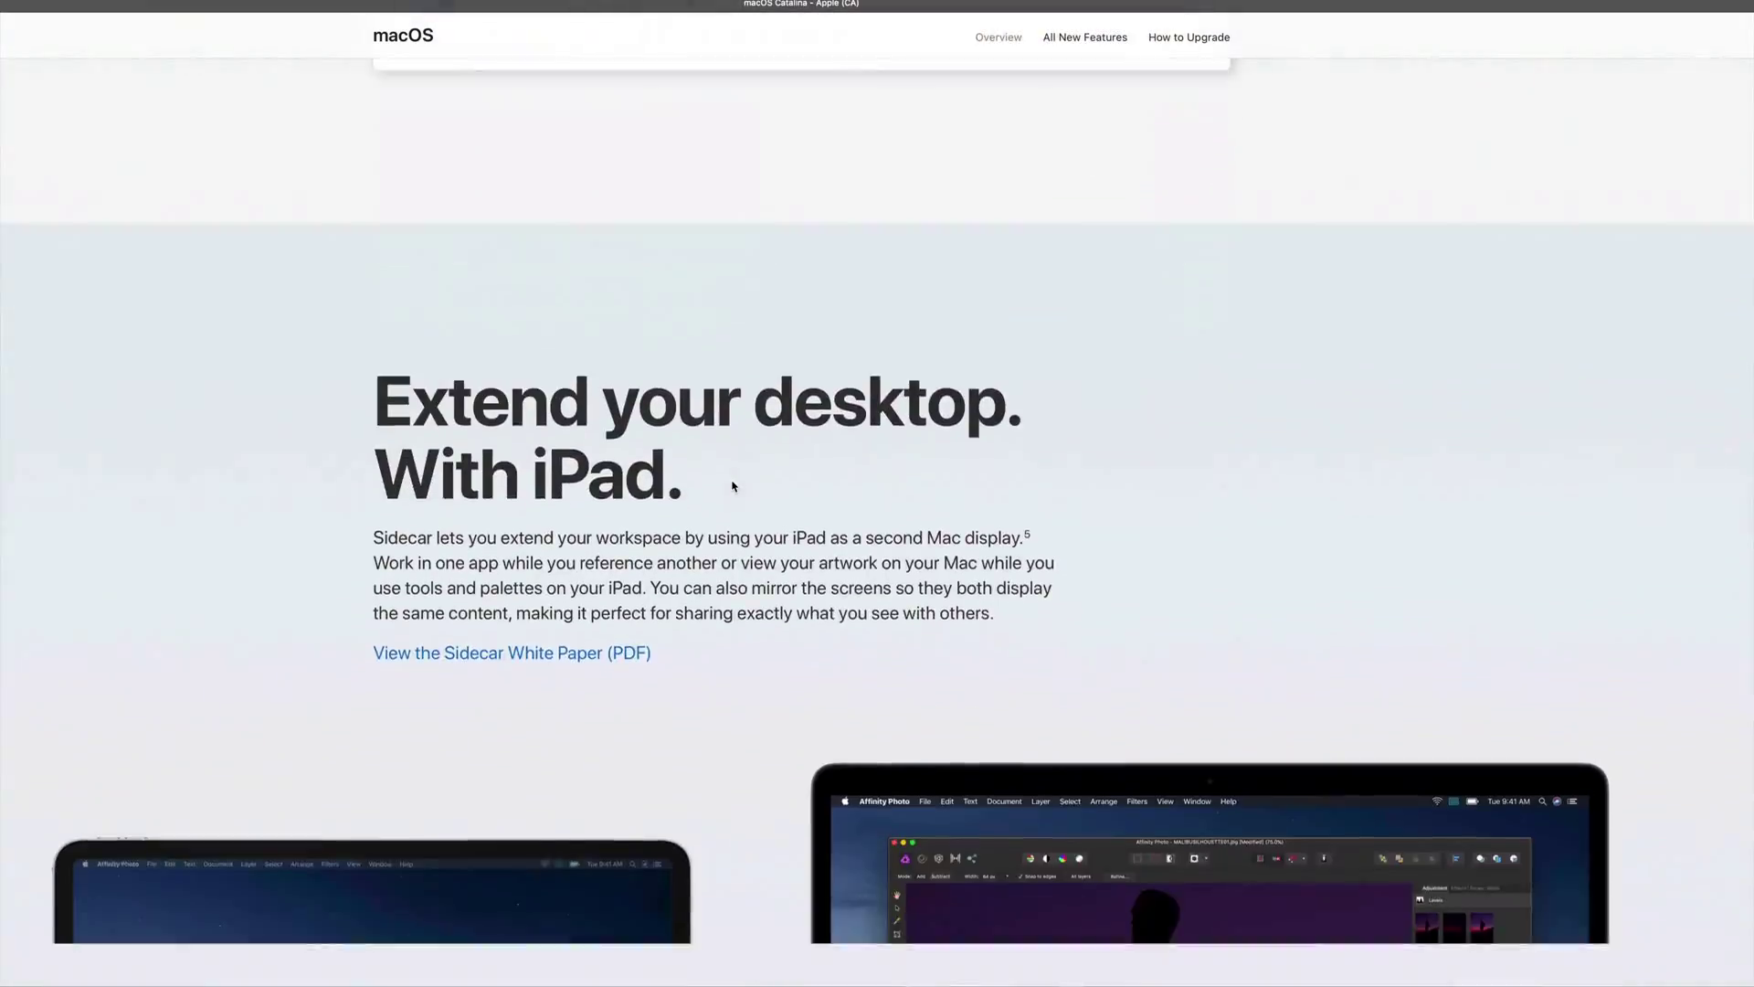
scroll(733, 485, down, 10)
scroll(732, 486, down, 5)
scroll(732, 486, down, 10)
scroll(732, 486, up, 5)
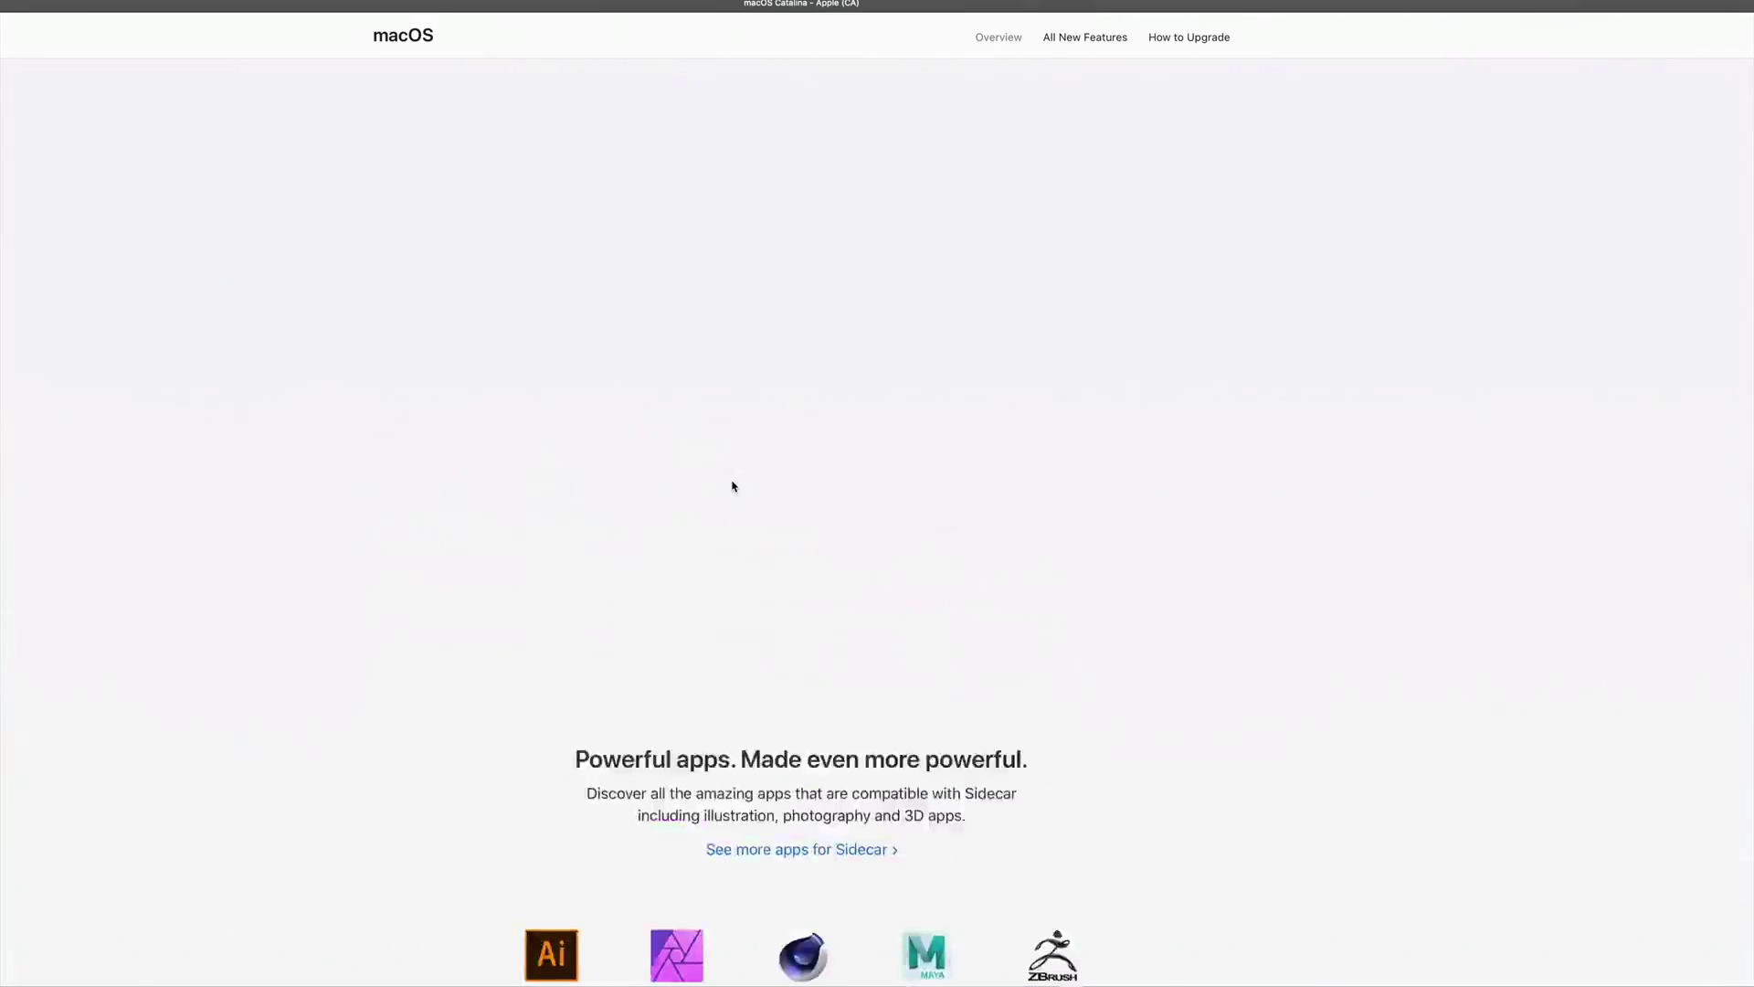
scroll(732, 486, up, 10)
scroll(733, 486, up, 10)
scroll(732, 485, up, 10)
scroll(732, 485, up, 10)
scroll(733, 486, up, 5)
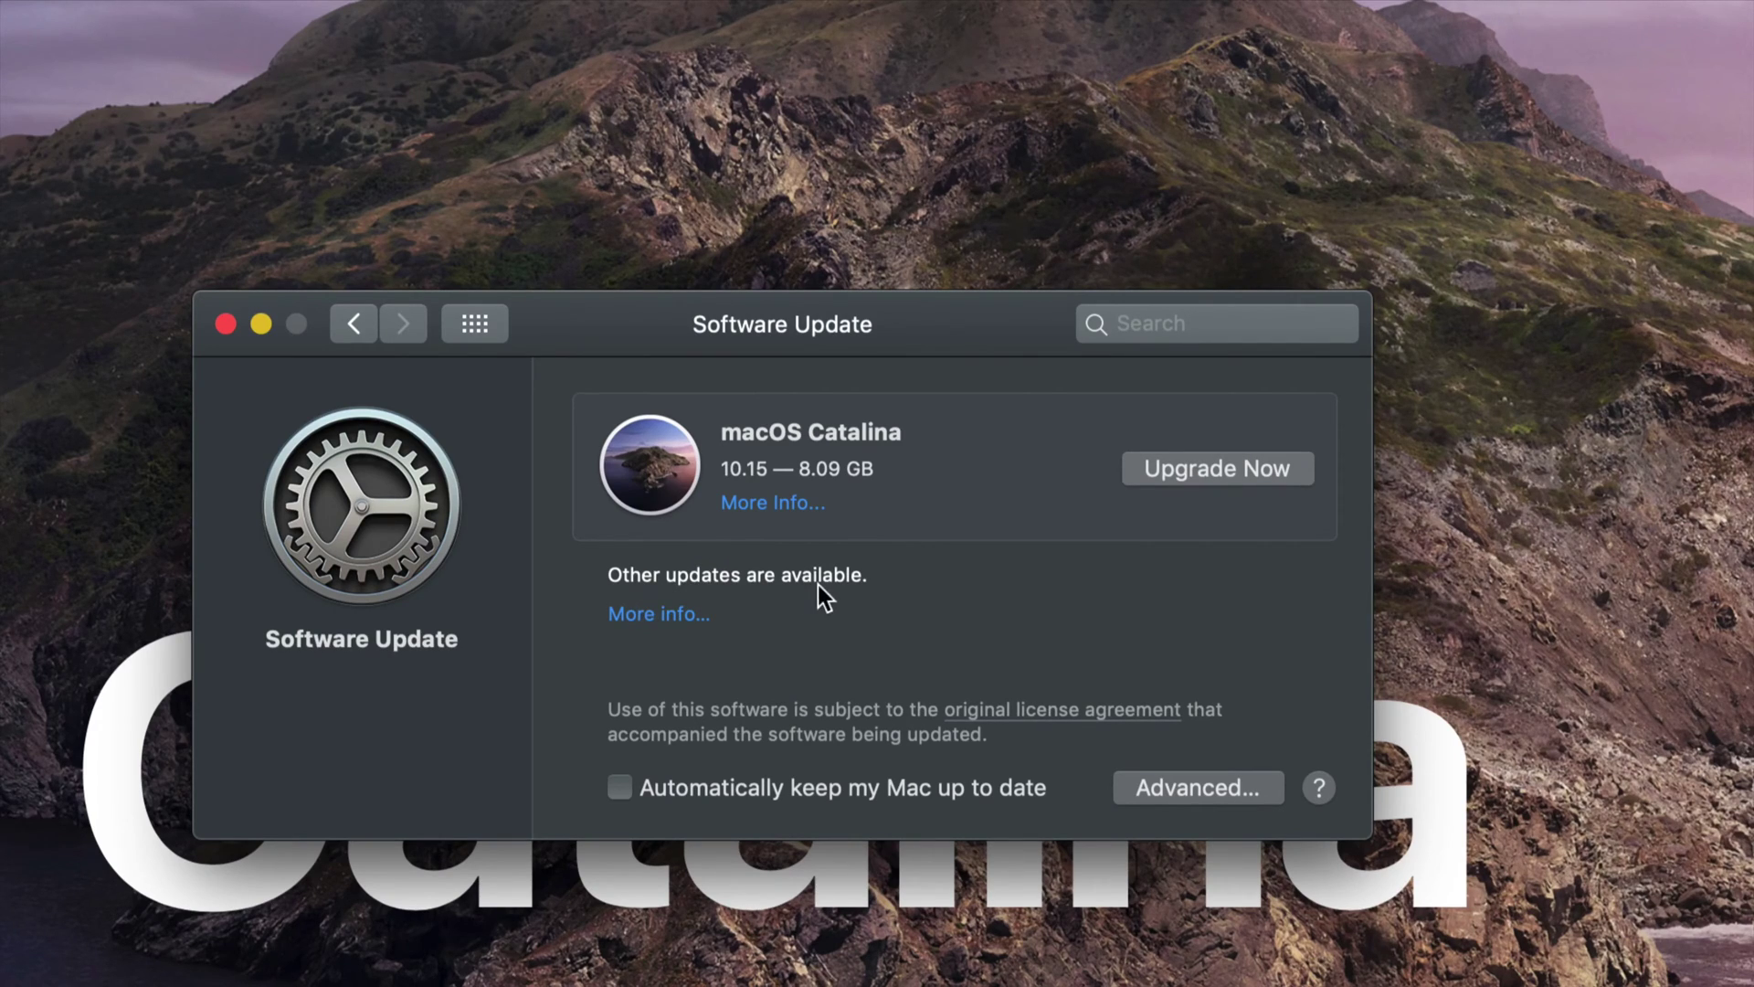
View the More info list of other available updates besides Catalina.
click(682, 624)
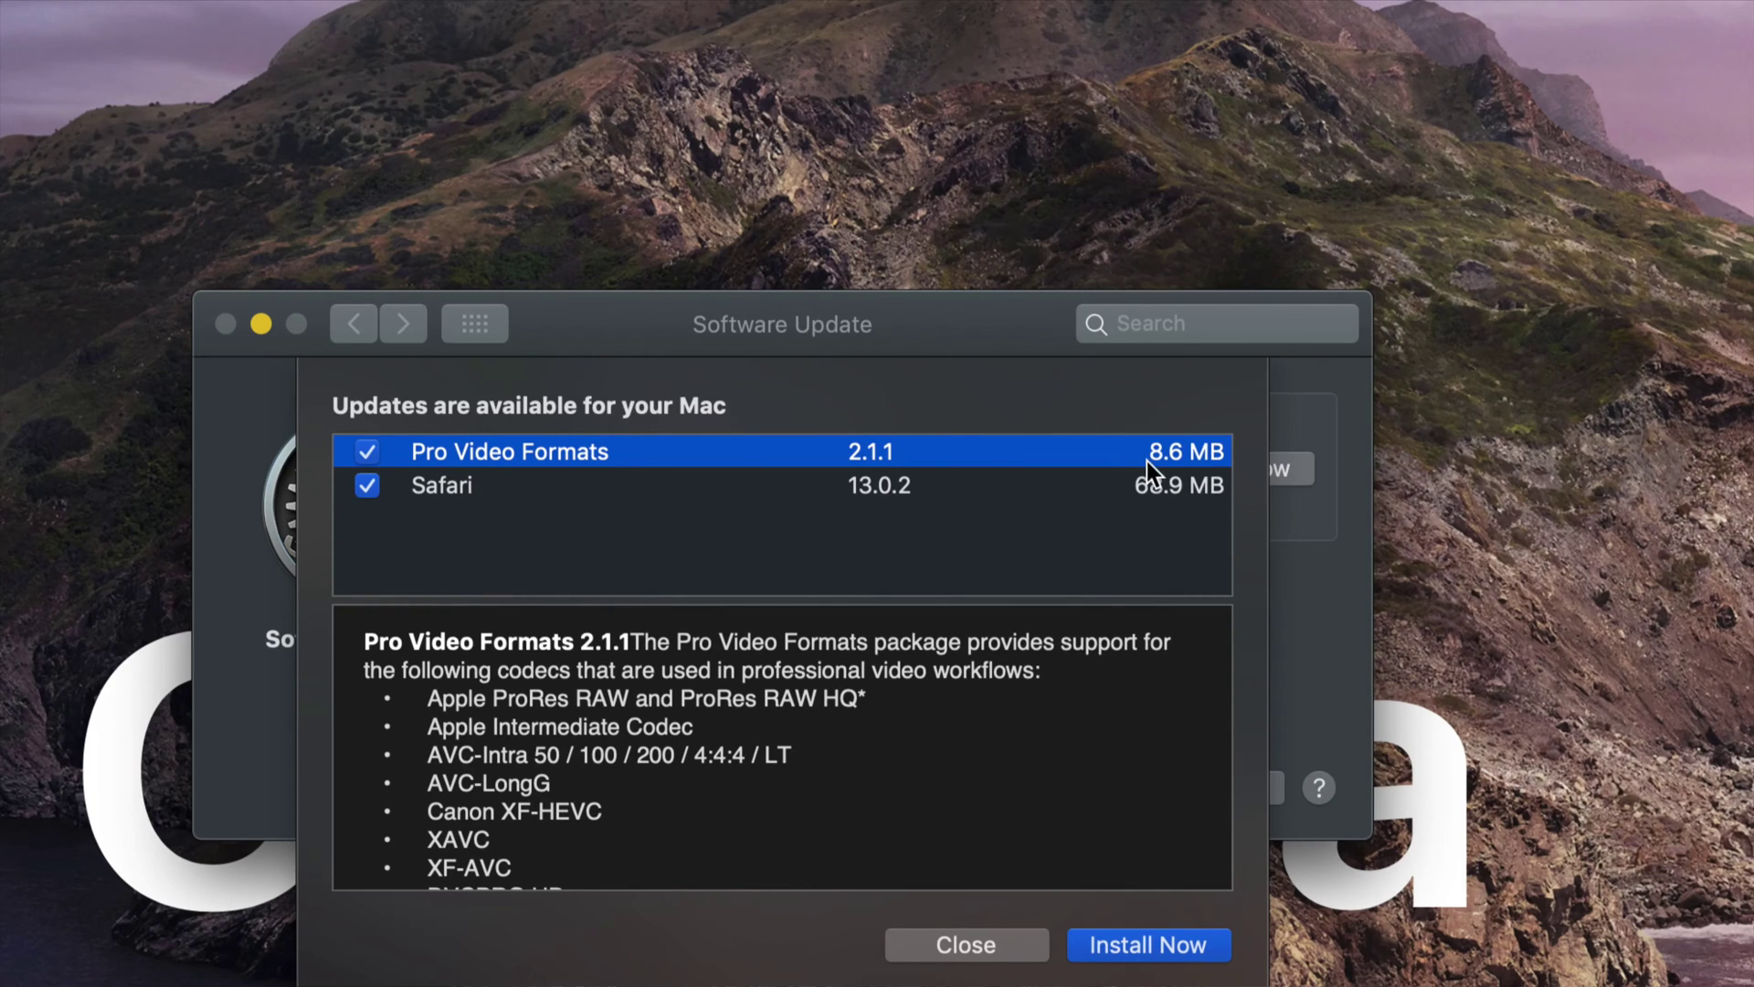
scroll(791, 694, down, 5)
scroll(792, 696, down, 5)
scroll(792, 696, up, 3)
scroll(791, 695, up, 8)
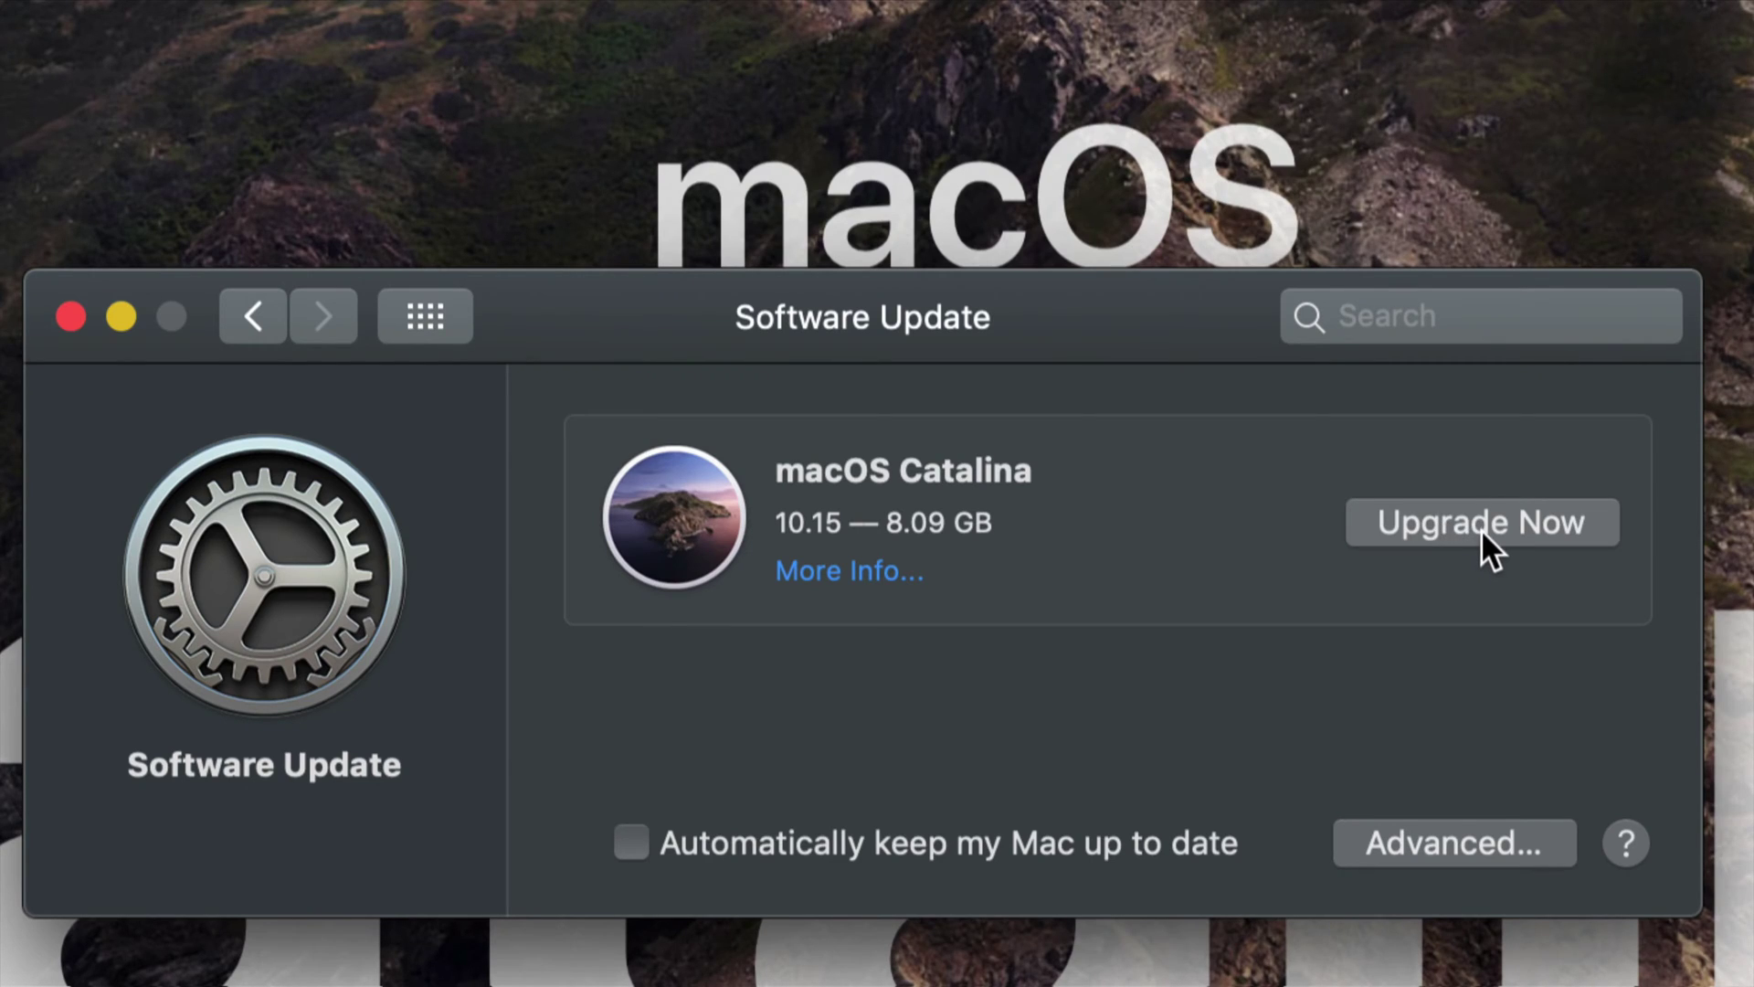
Start the 8.09 GB macOS Catalina upgrade download and let it complete.
click(1477, 527)
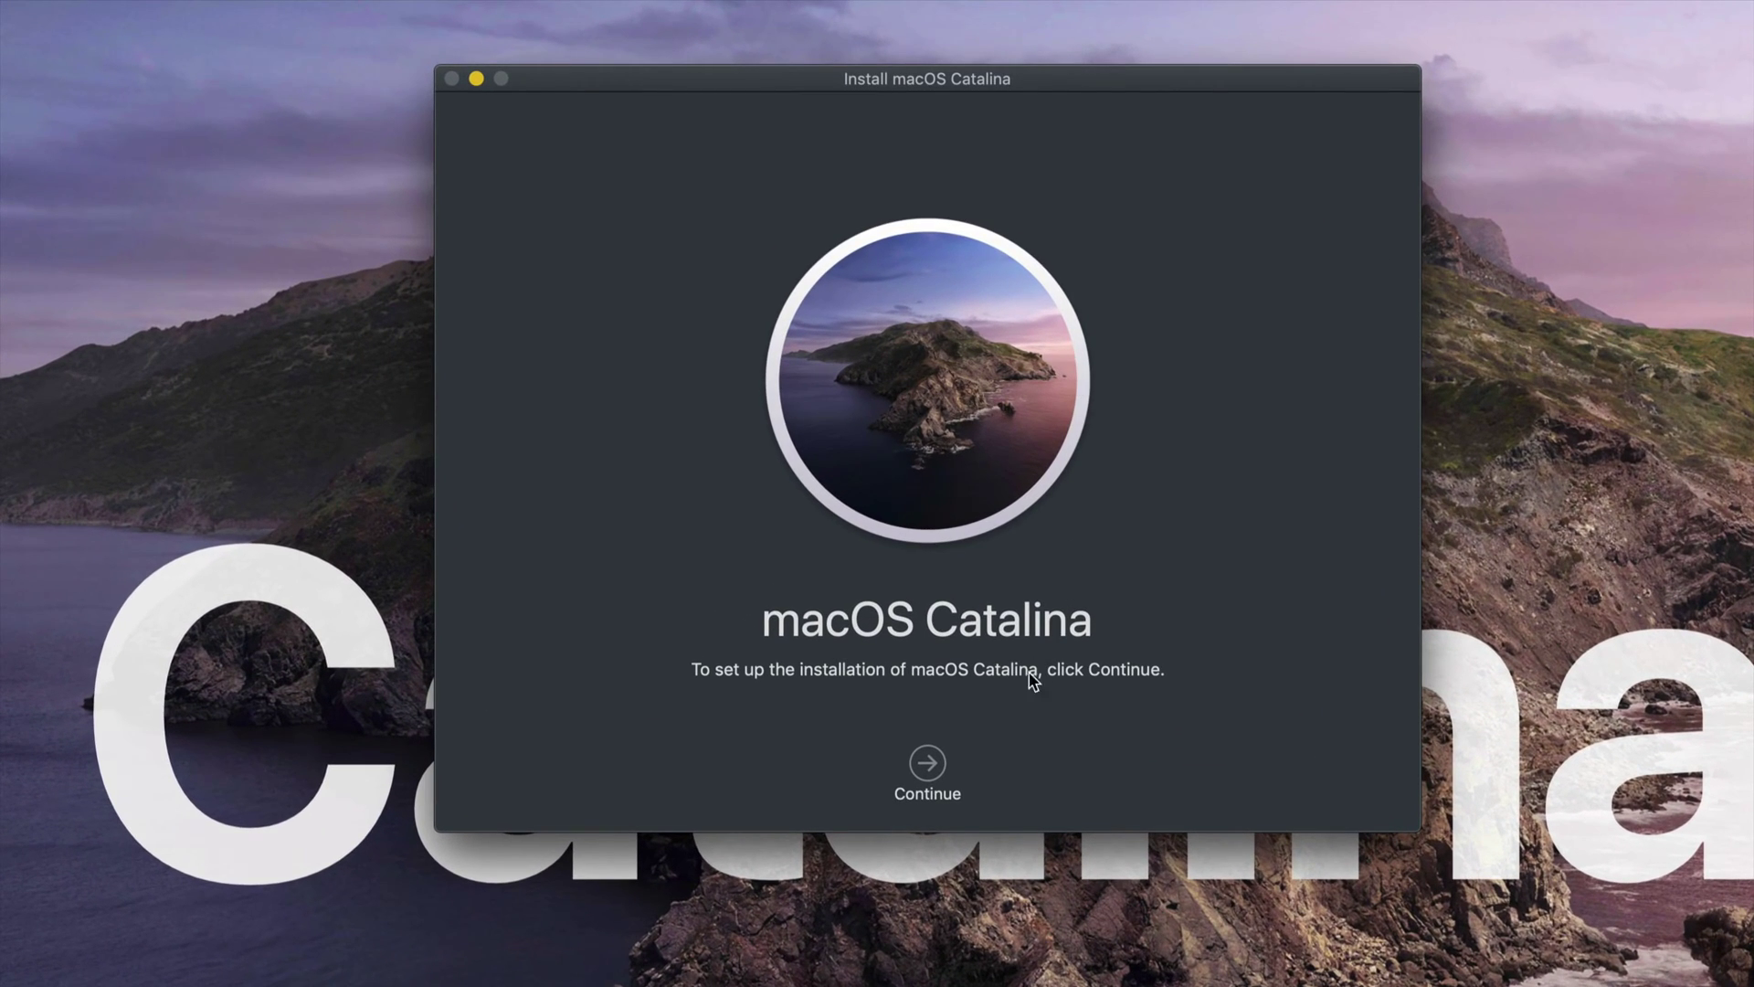
Agree to the license and install Catalina on Macintosh HD with the admin password.
click(931, 761)
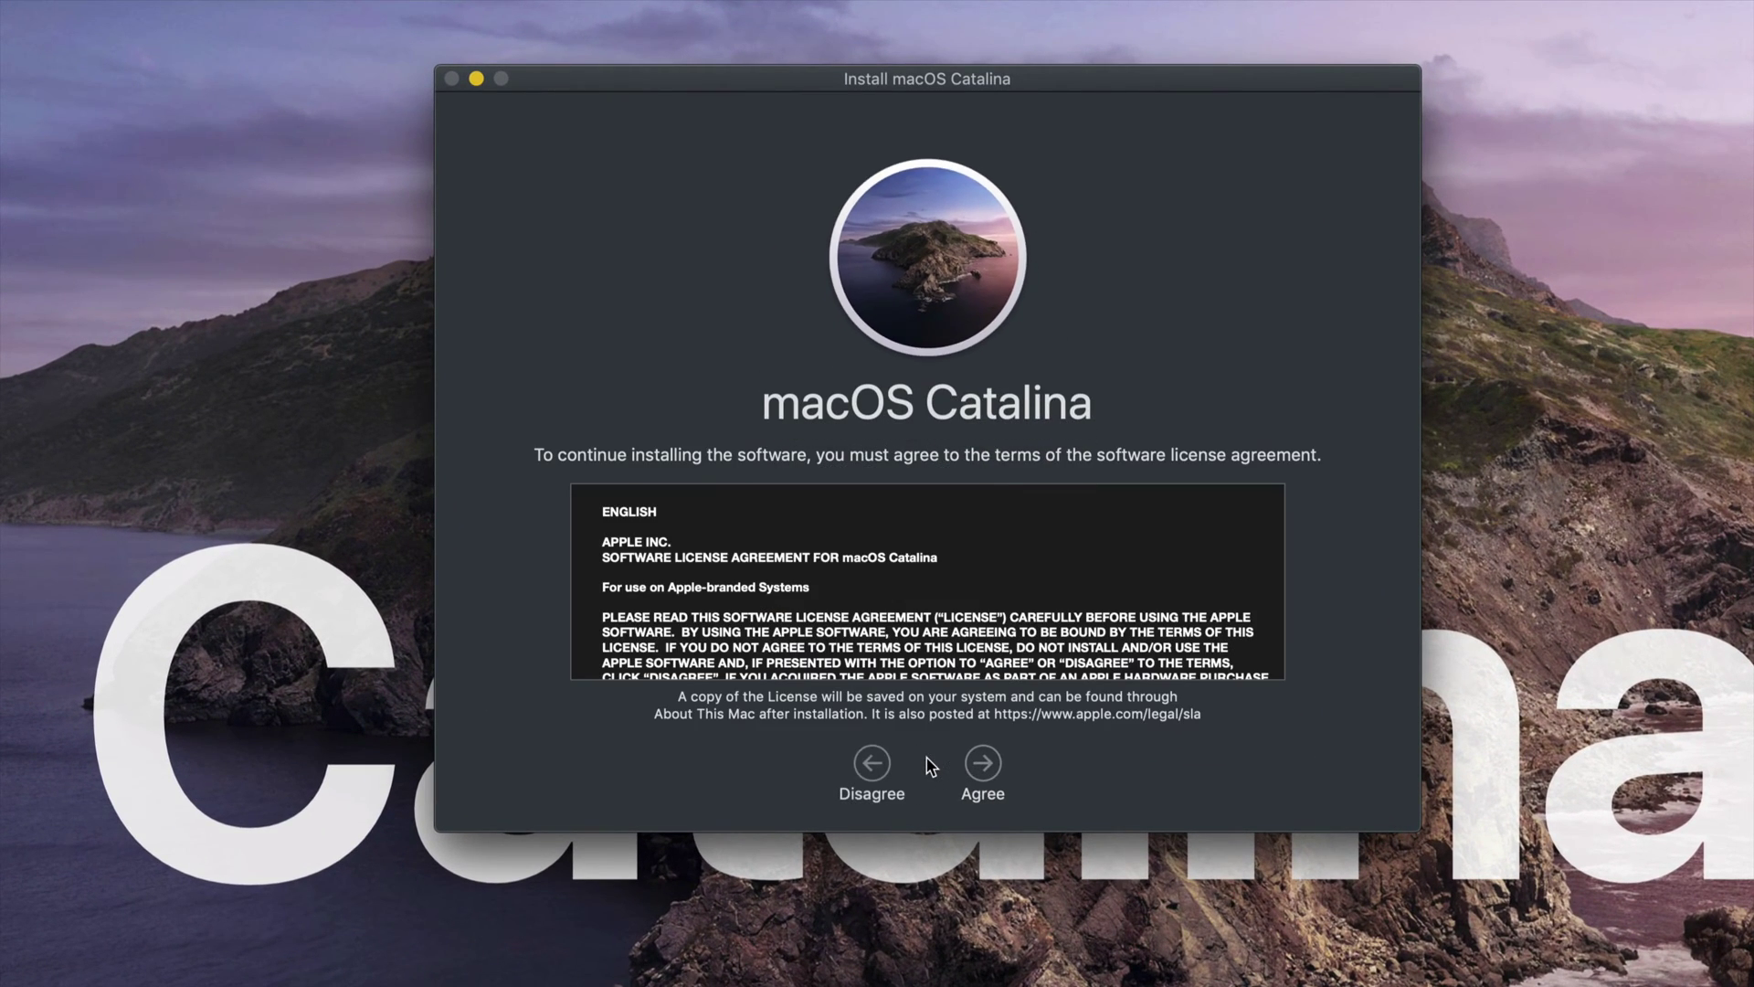
scroll(944, 589, down, 10)
scroll(945, 590, down, 10)
scroll(944, 590, down, 10)
scroll(945, 590, down, 10)
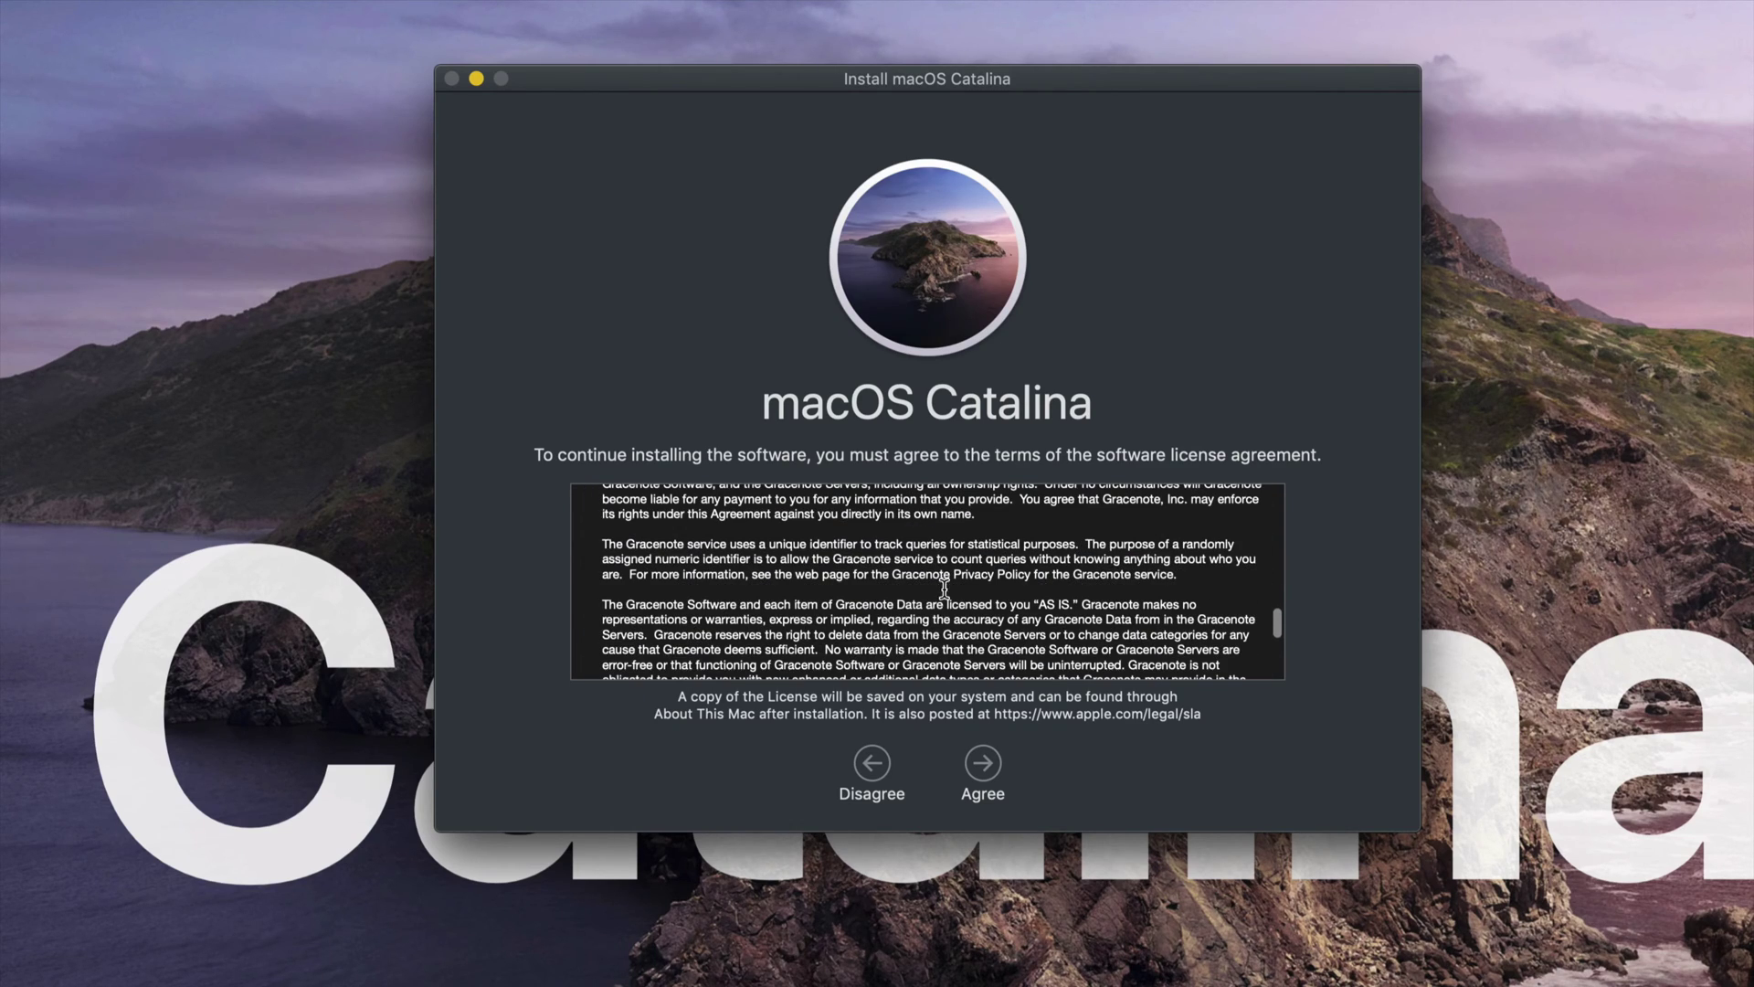
click(987, 779)
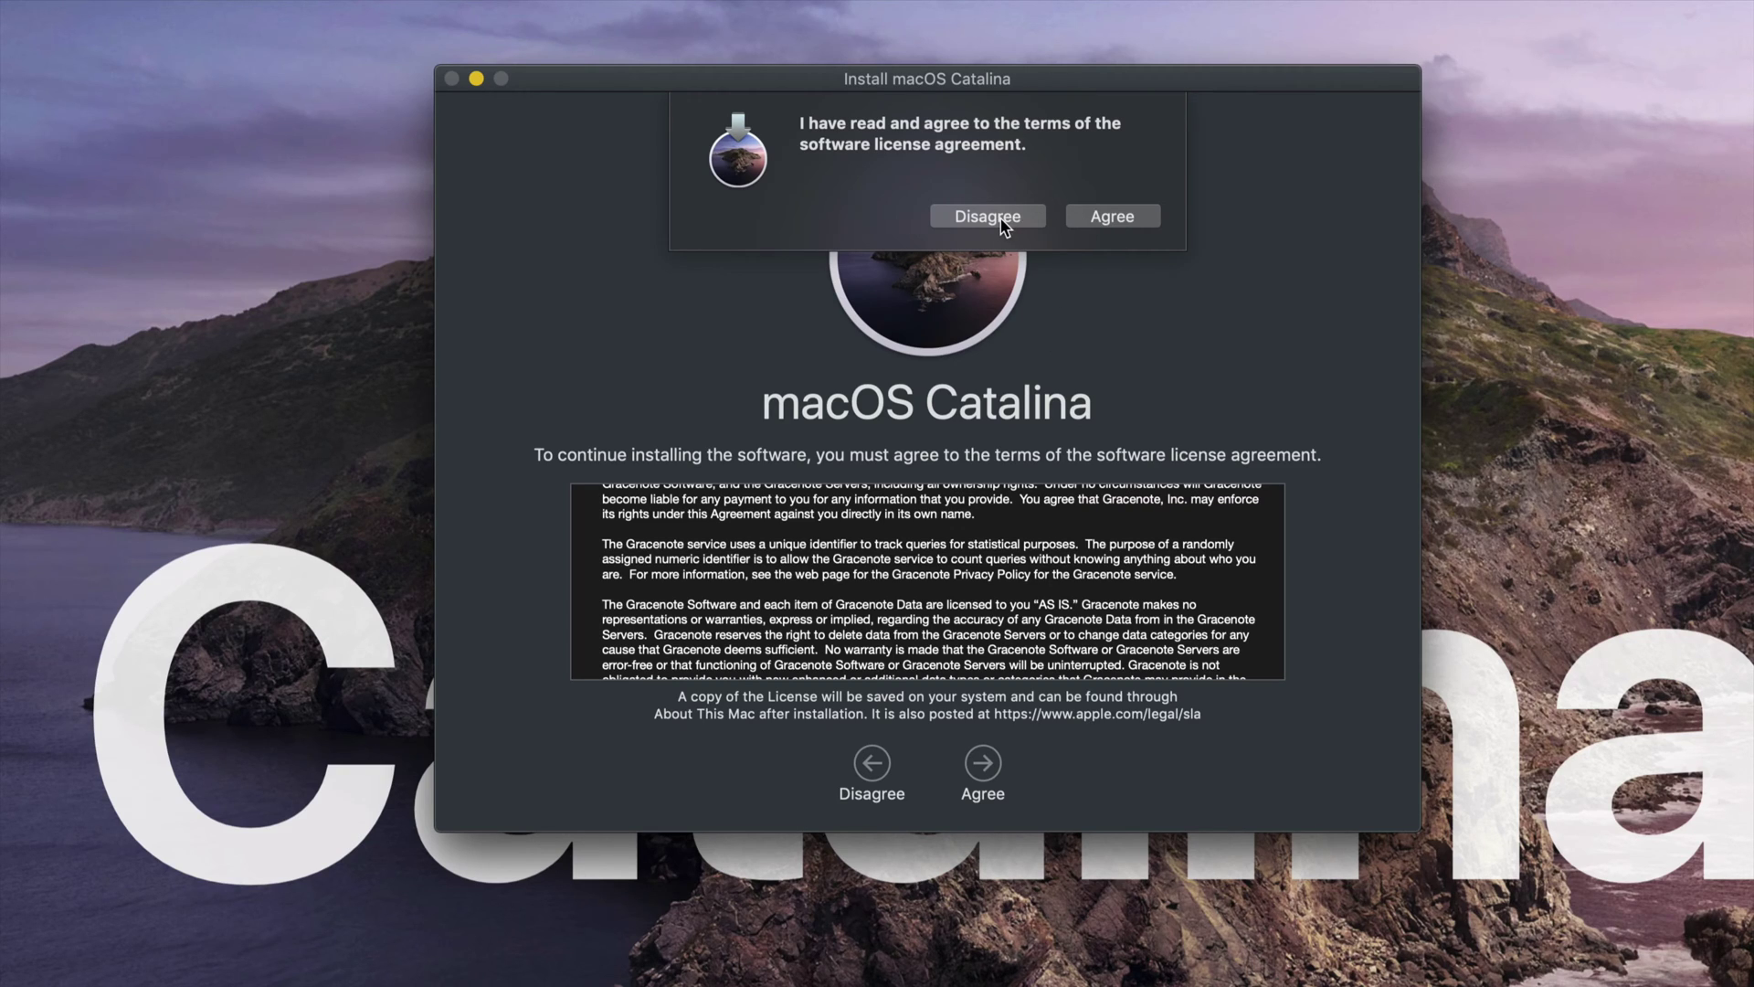
click(1112, 216)
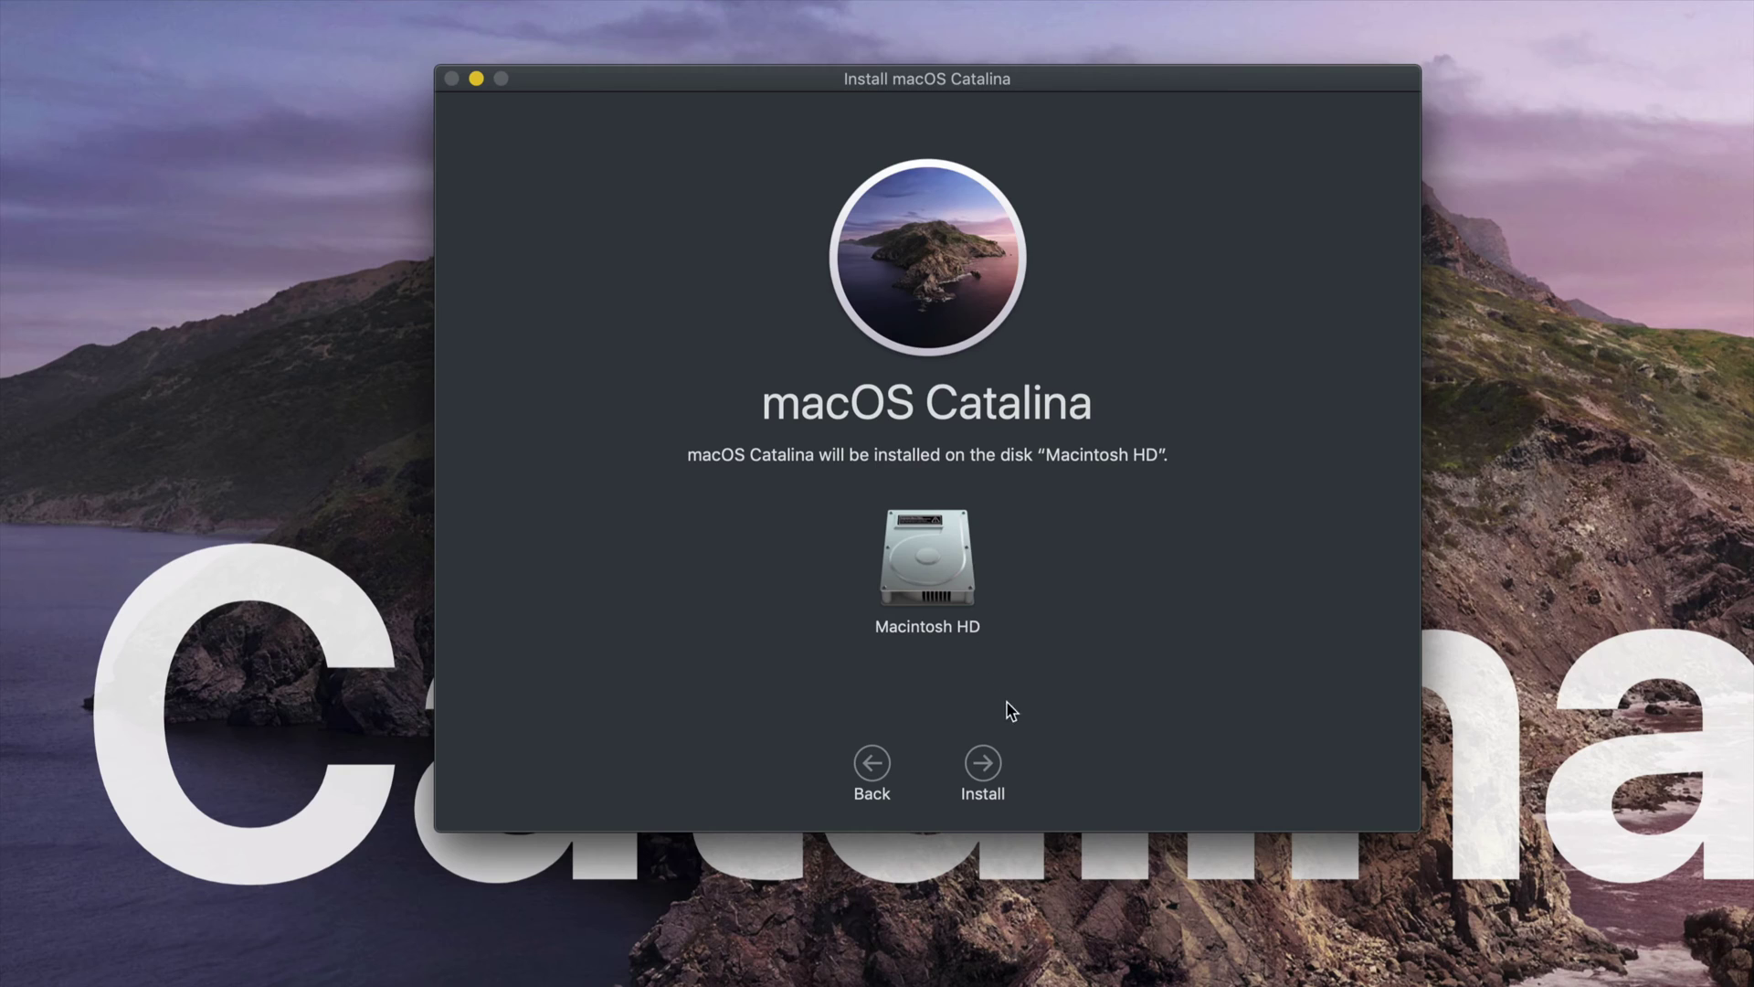
click(984, 766)
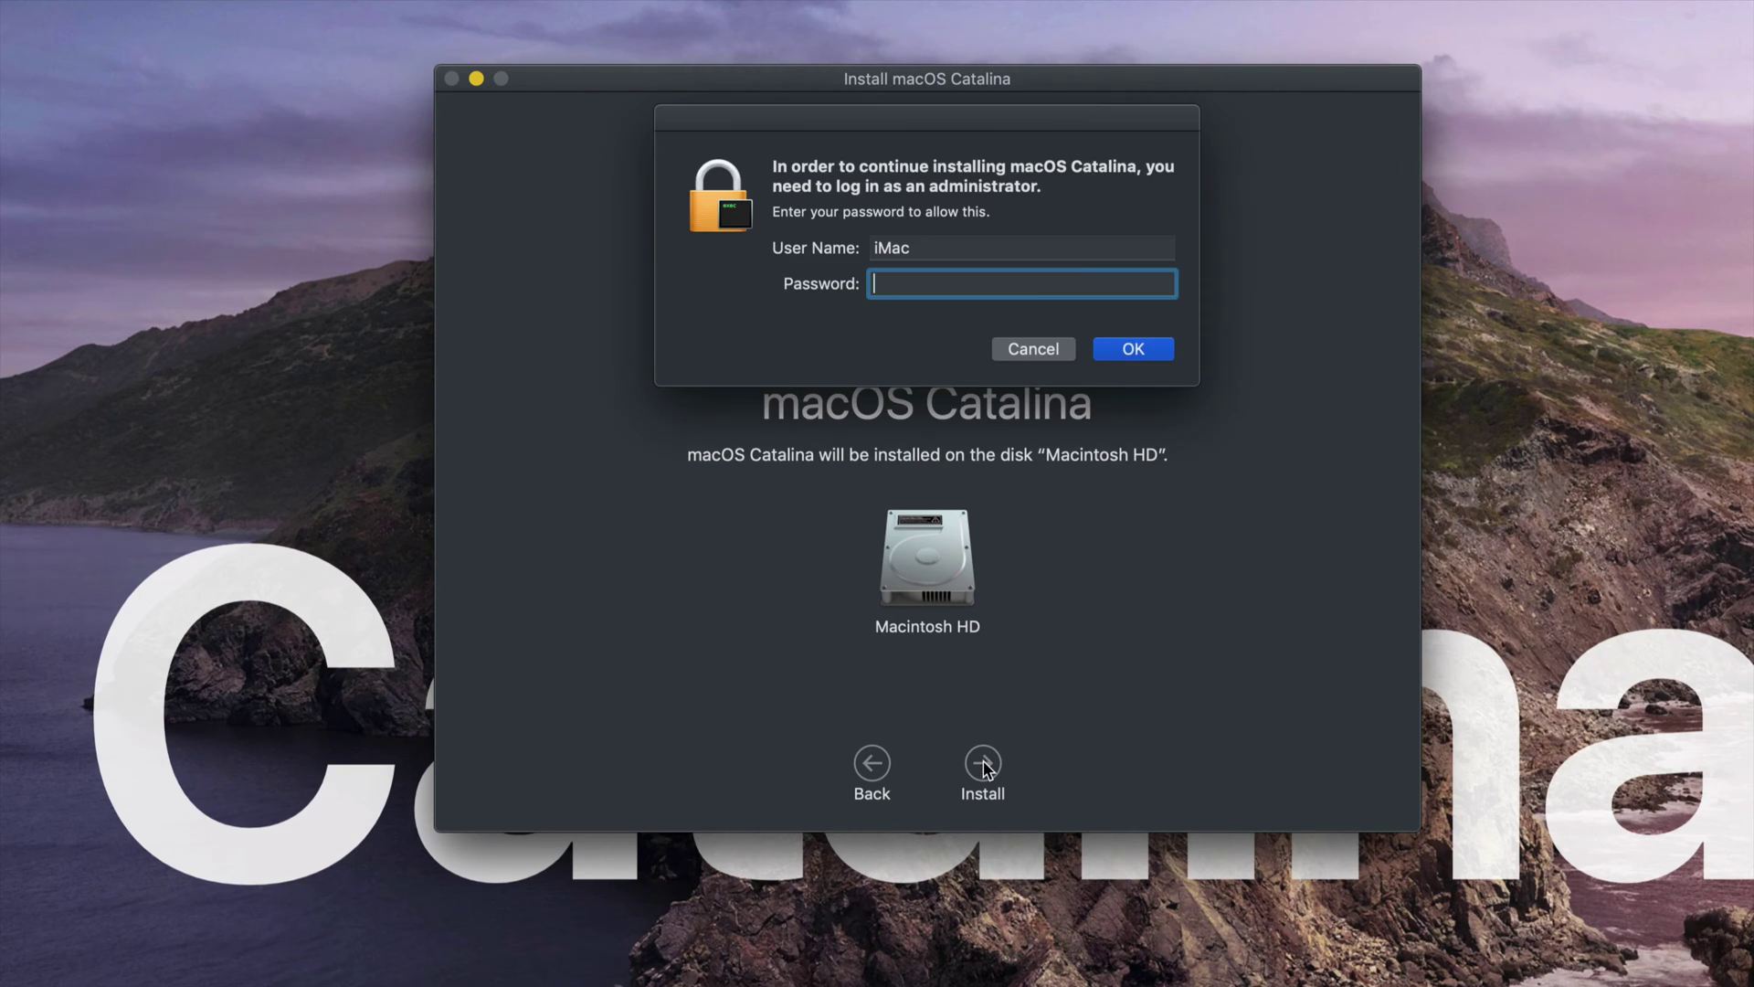
click(1135, 350)
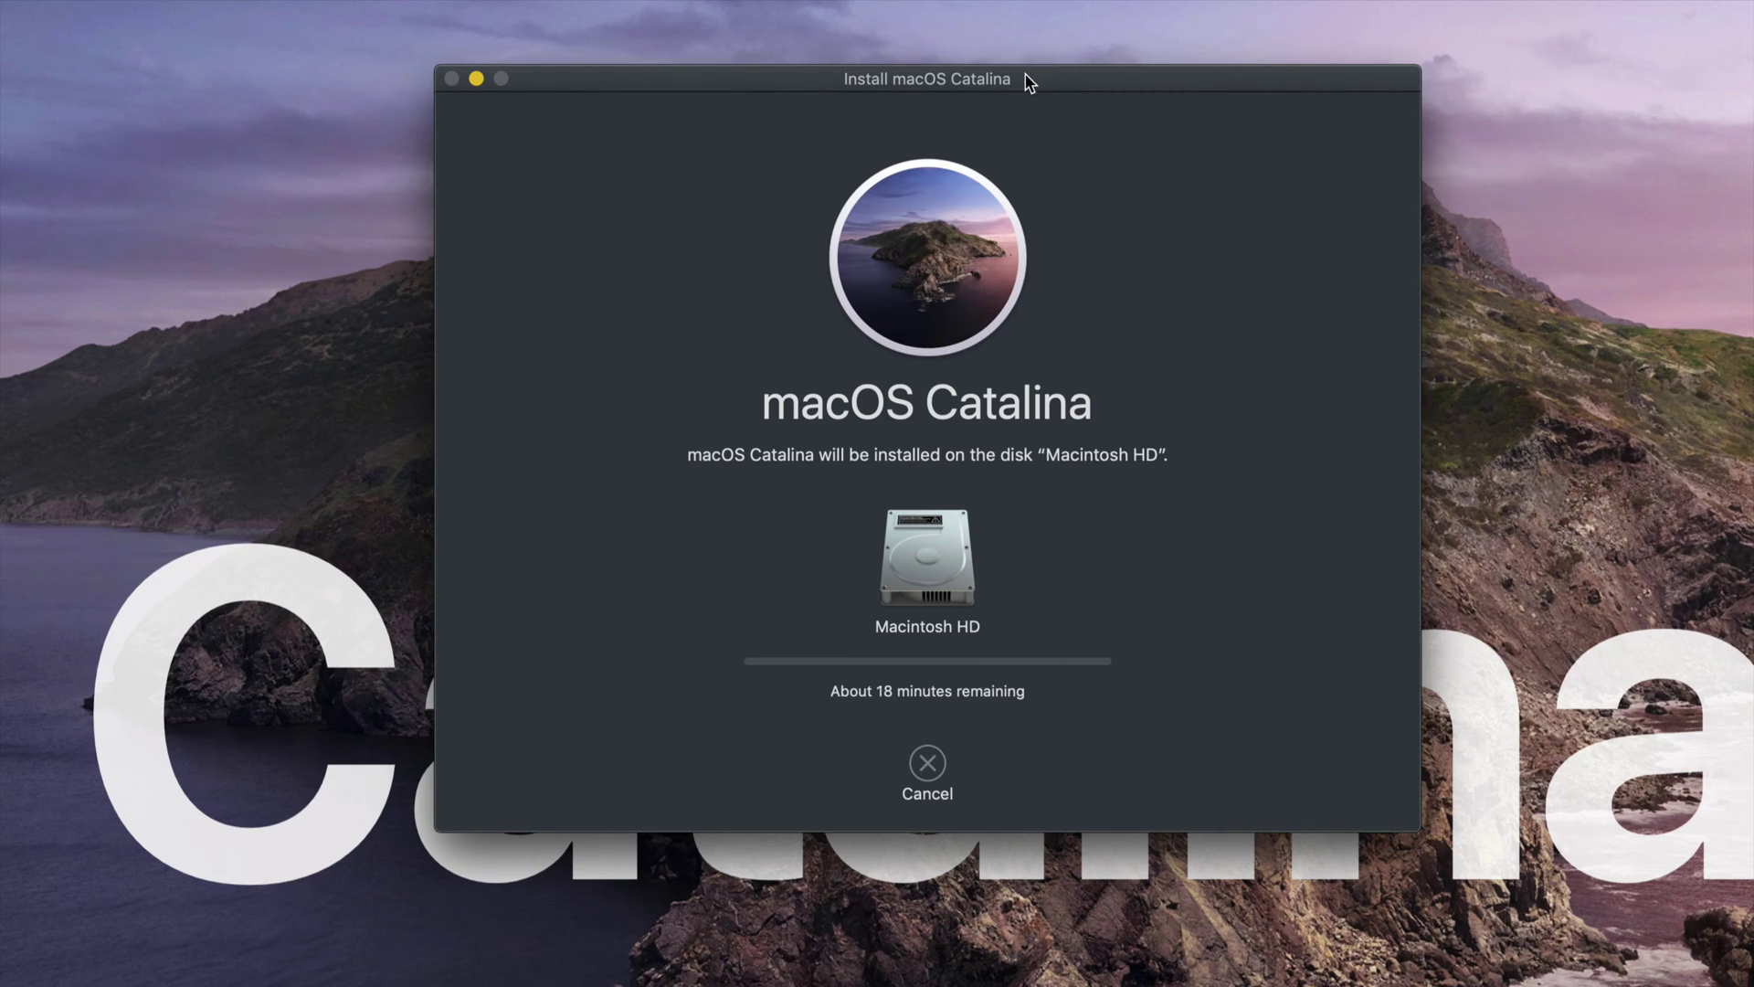
Move the installer window aside and wait for installation and reboot.
drag(1029, 79, 1029, 112)
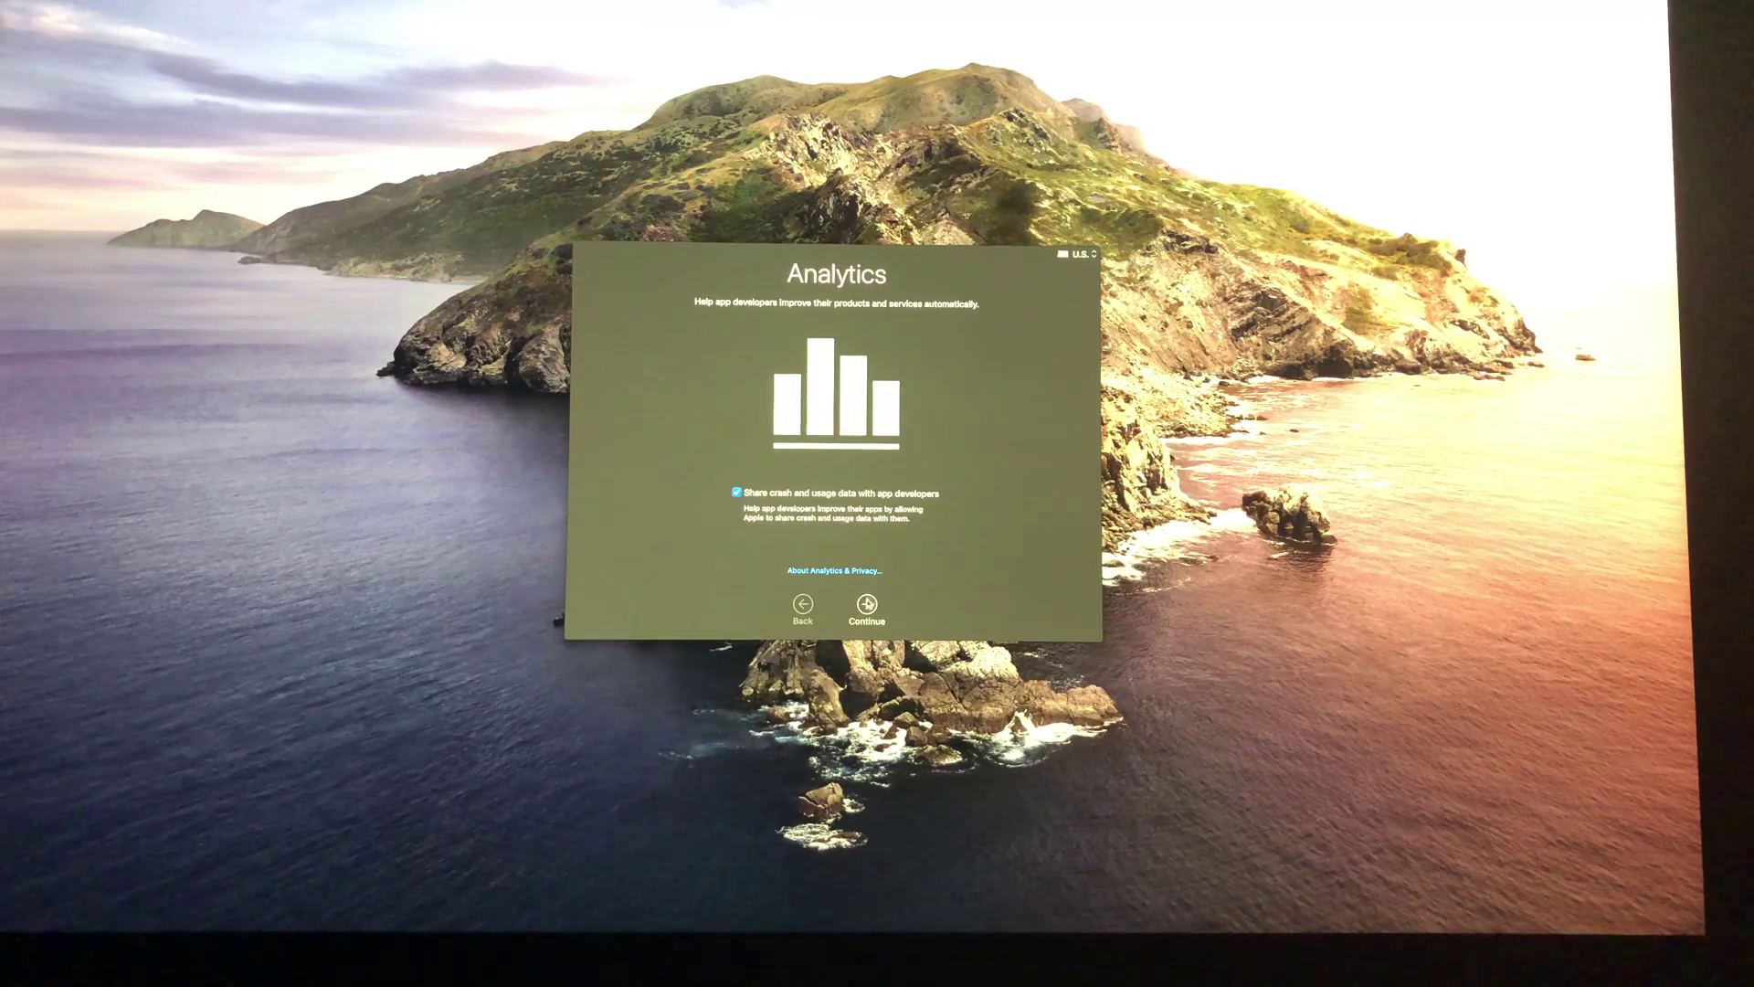
Continue past Analytics with crash and usage data sharing left enabled.
click(868, 605)
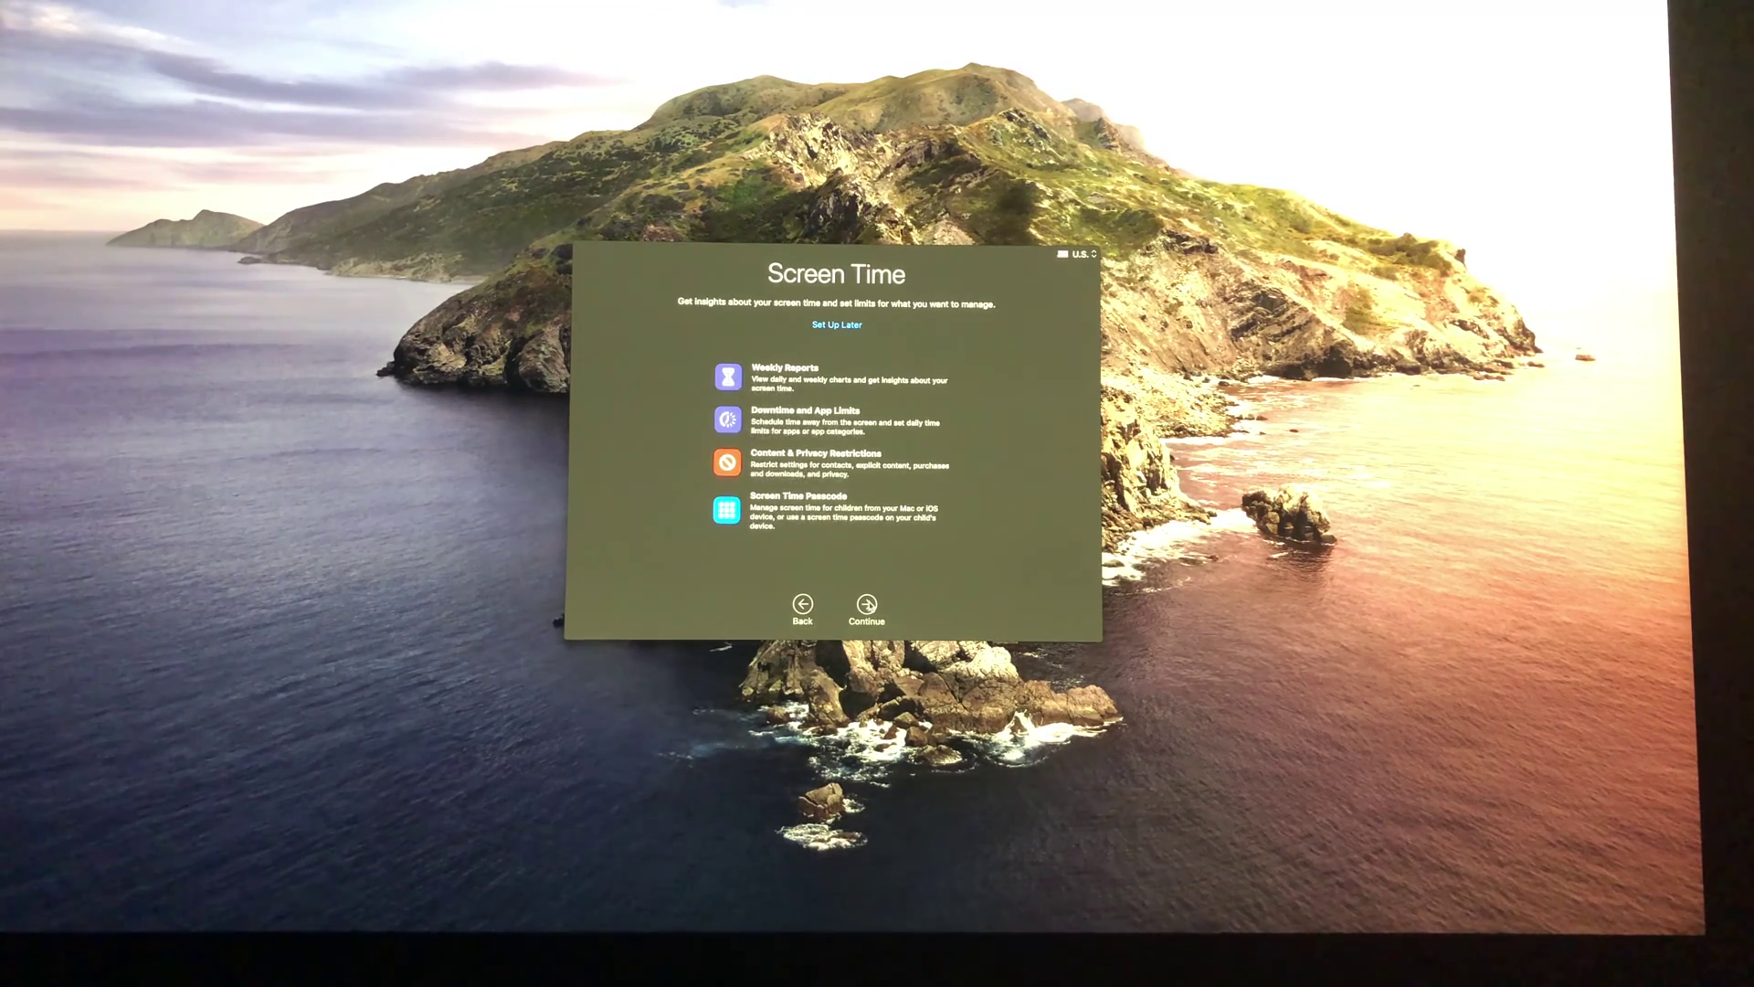
Continue past Screen Time to finish setup and land back on Safari's Catalina page.
click(867, 605)
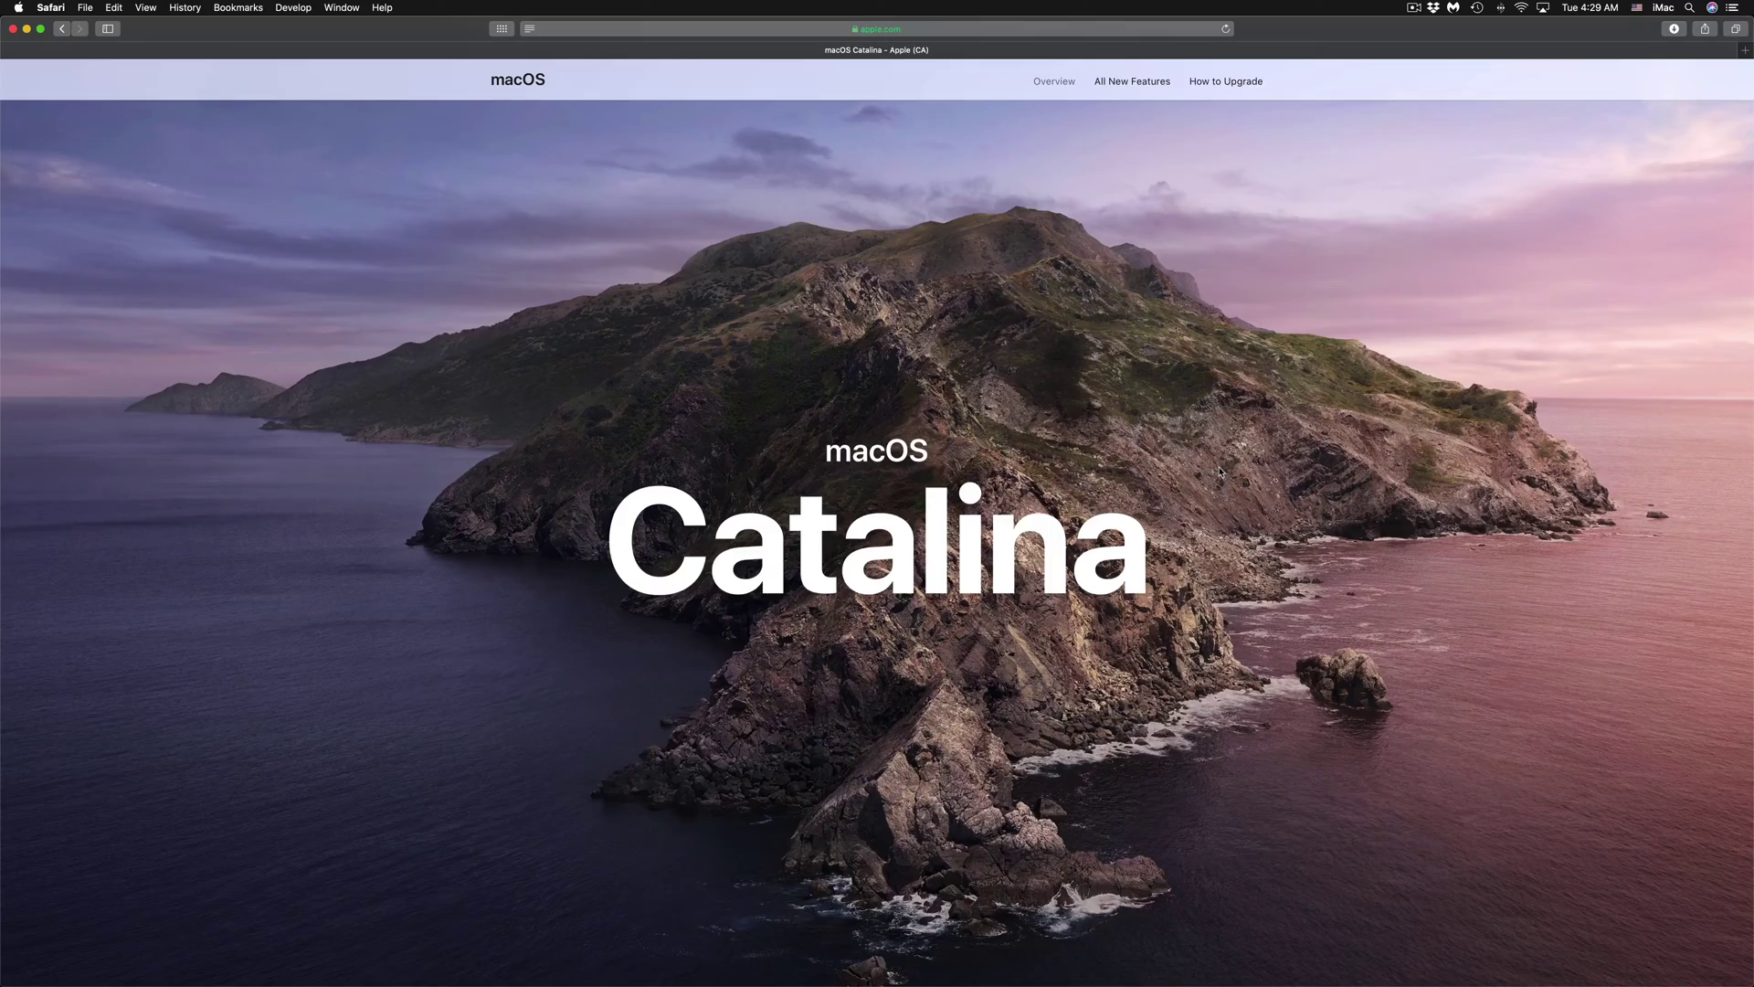